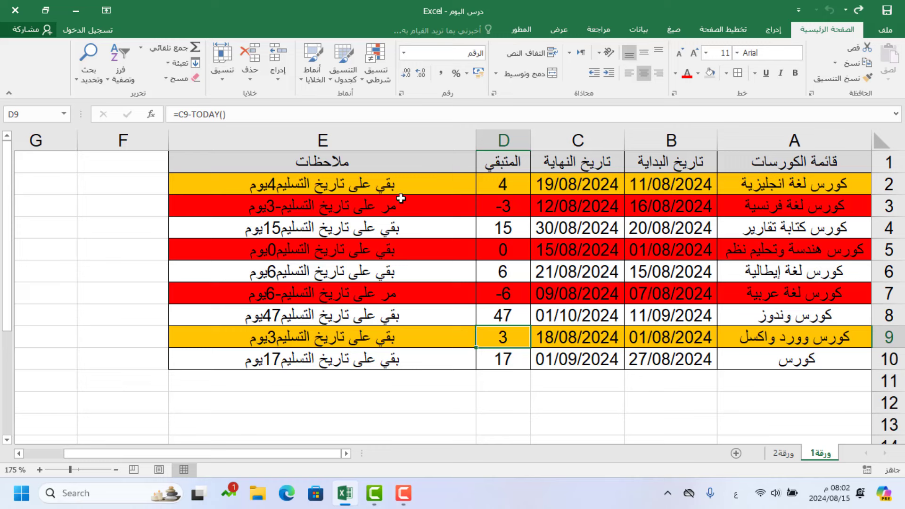
- Examine the remaining-days formulas in column D of the finished course table on sheet ورقة1
left_click(505, 229)
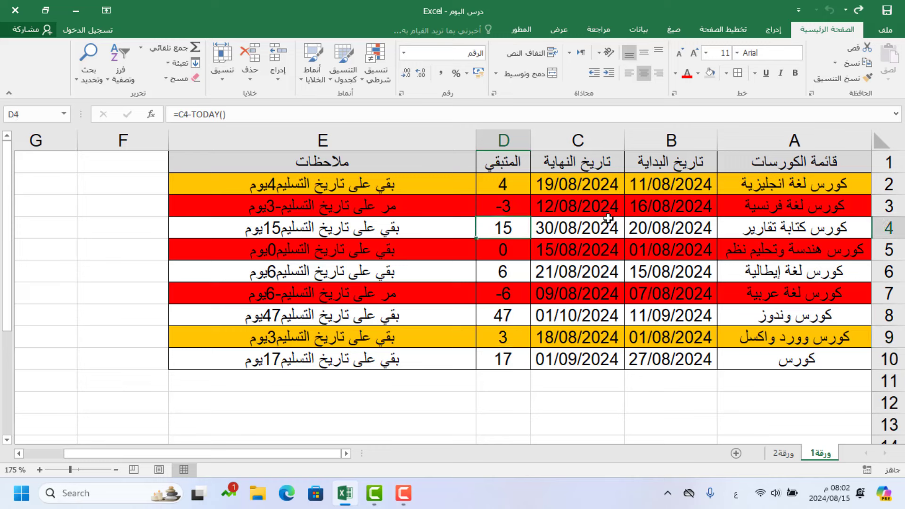
left_click(508, 185)
left_click(509, 206)
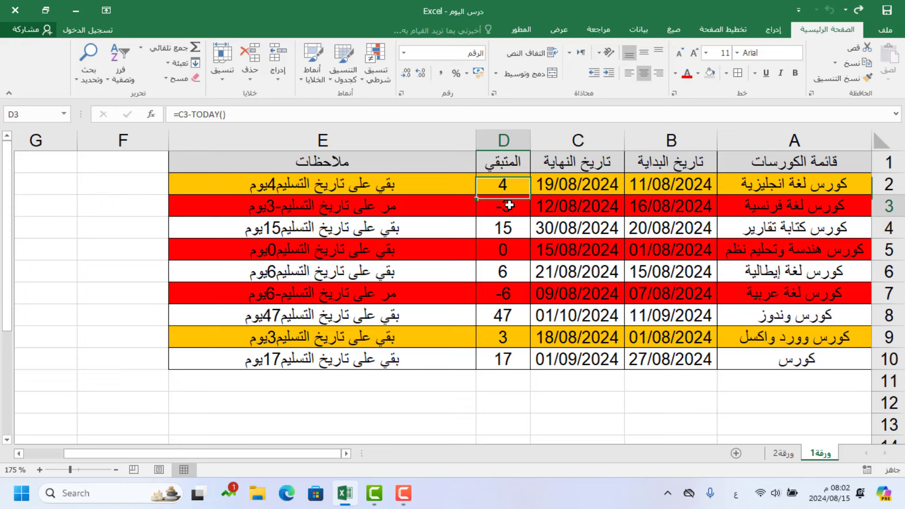
left_click(504, 251)
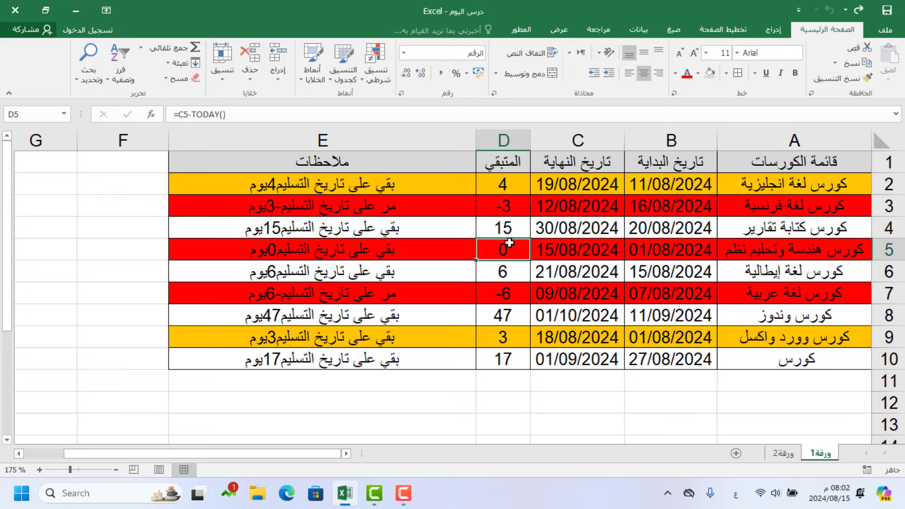
- Switch to sheet ورقة2 and widen the المتبقي column (D) slightly
left_click(784, 453)
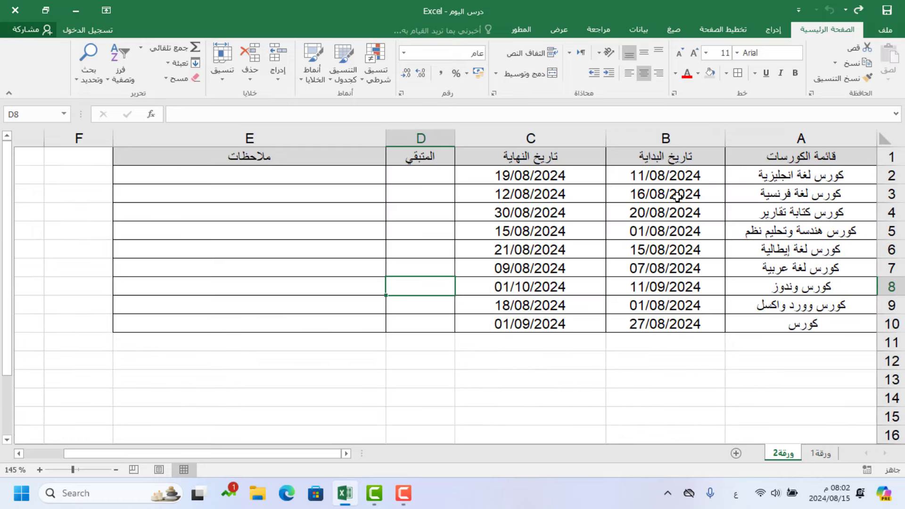
left_click(438, 175)
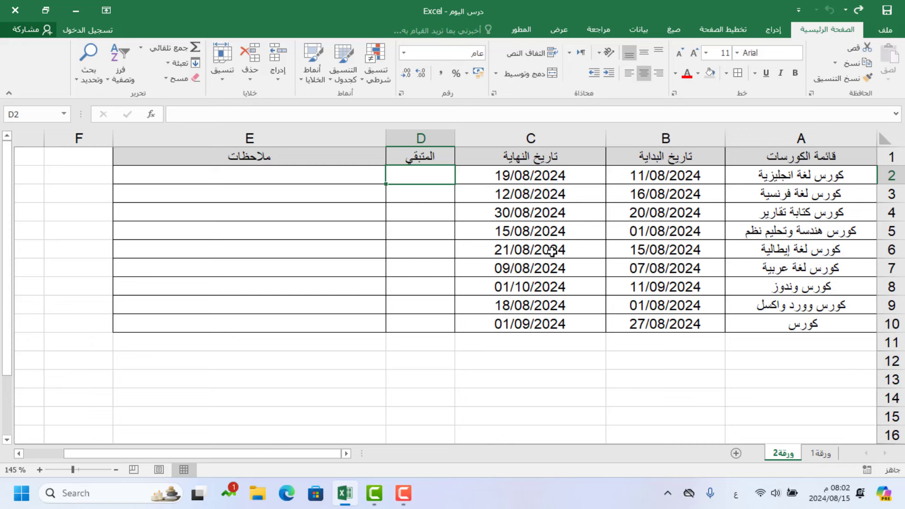
left_click(548, 172)
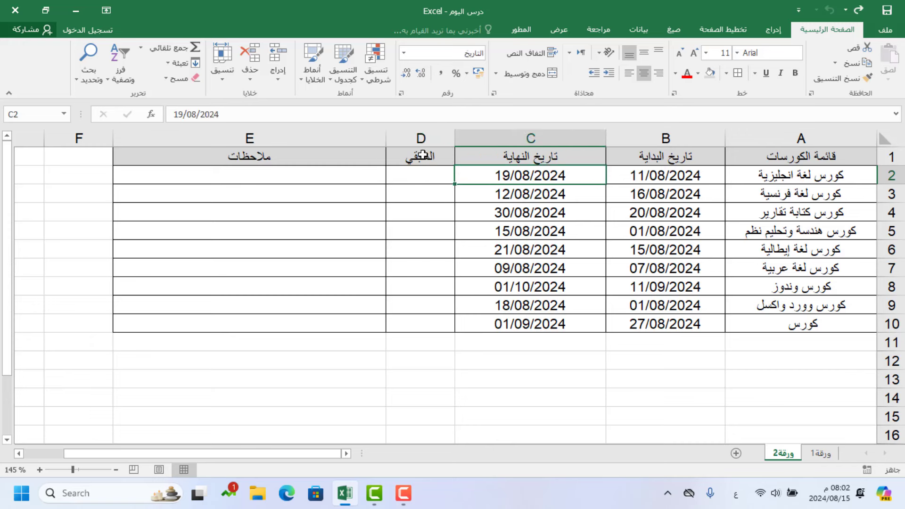
left_click_drag(385, 135, 359, 135)
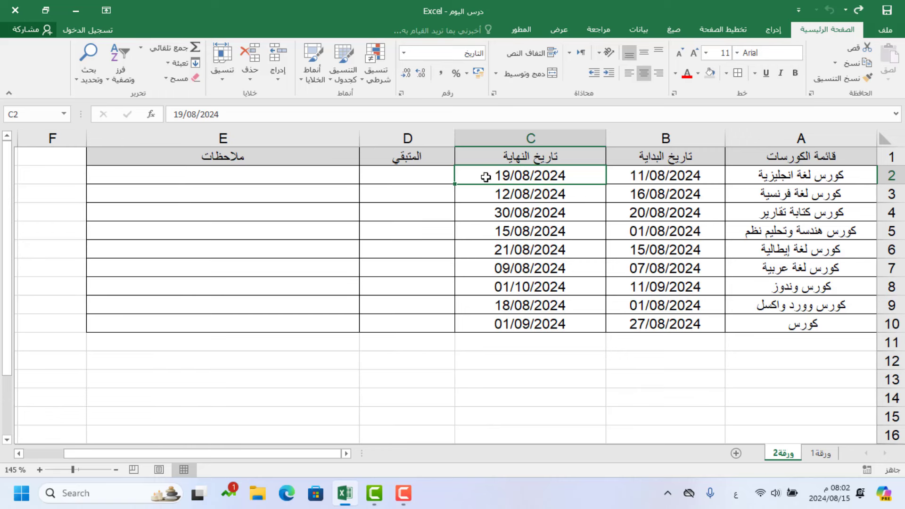
- Enter the formula =C2-TODAY() in D2 to calculate the days remaining until the end date
left_click(426, 178)
type("=")
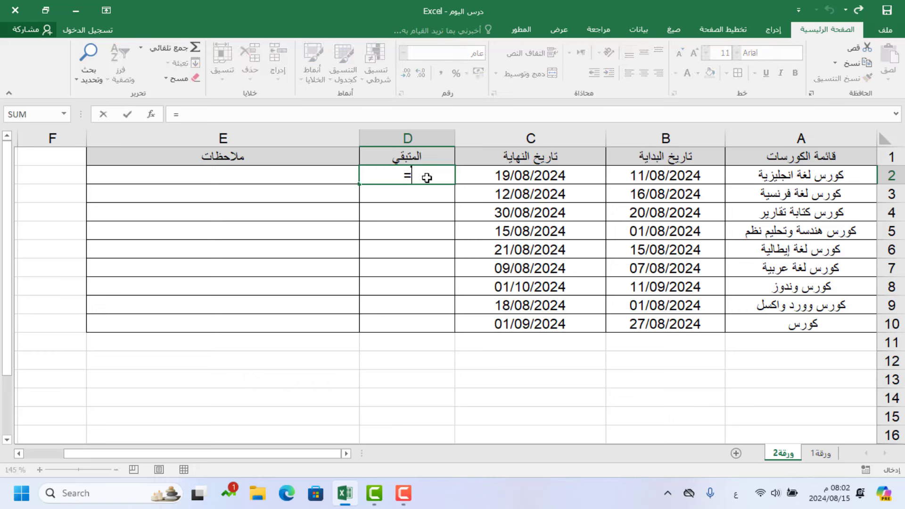
left_click(508, 182)
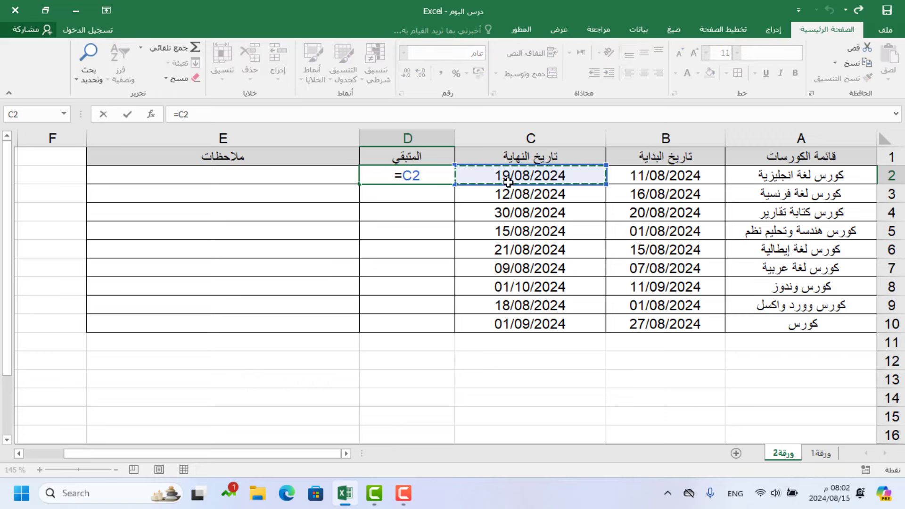
type("-t")
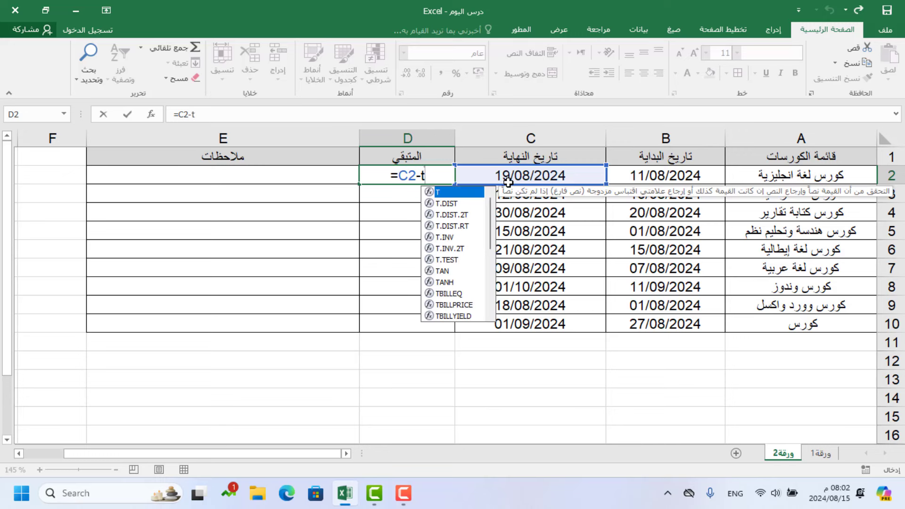
type("oday")
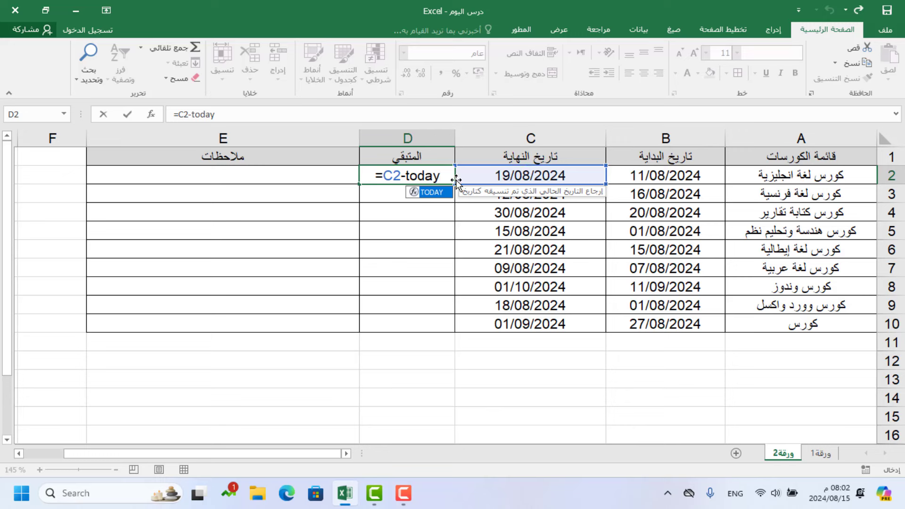
type("()")
key("Return")
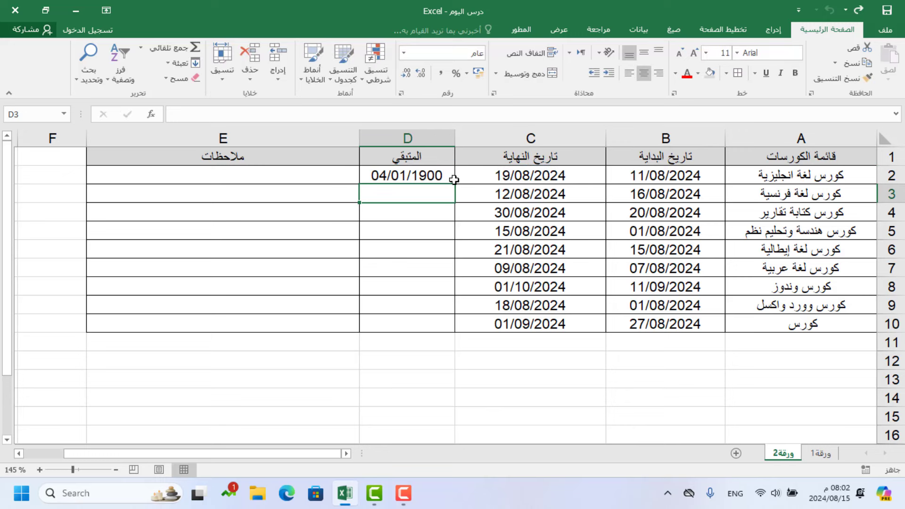
- Format D2 as a number with no decimal places and fill its formula down to D10
left_click(408, 181)
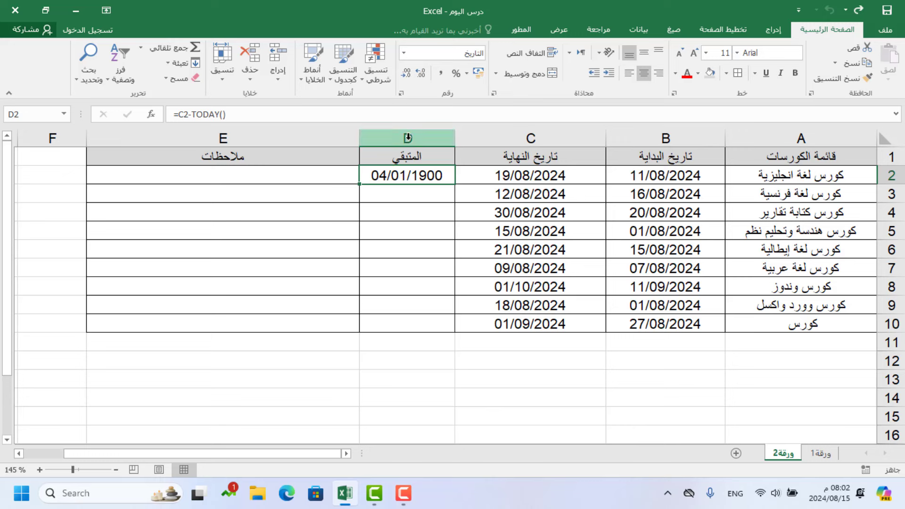
left_click(405, 53)
left_click(418, 101)
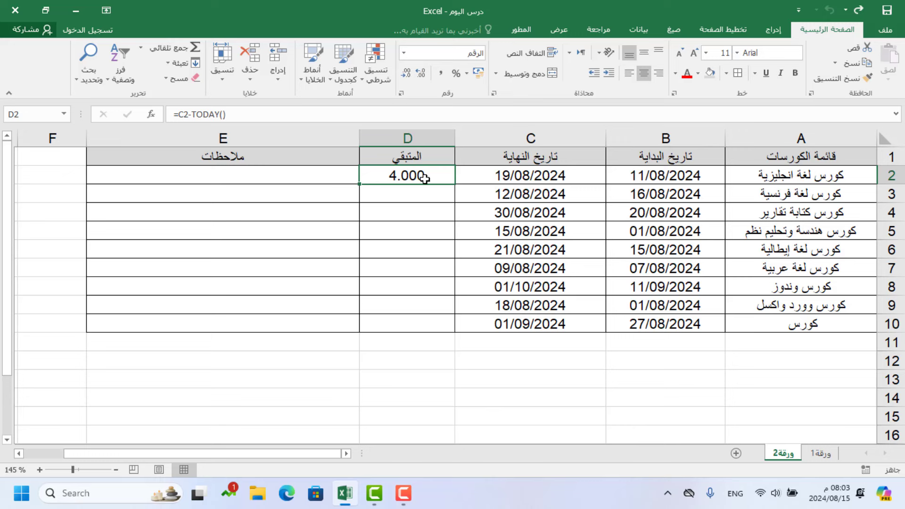
left_click(405, 73)
left_click(406, 74)
left_click(406, 74)
left_click_drag(360, 184, 361, 330)
- Examine the remaining days calculated in the first rows of column D against their end dates
left_click(429, 196)
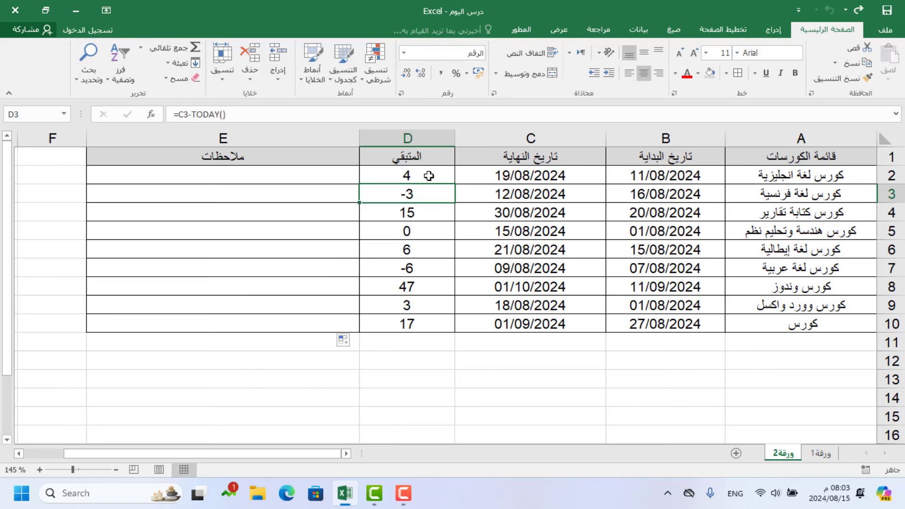
left_click(429, 176)
left_click(429, 195)
left_click(428, 214)
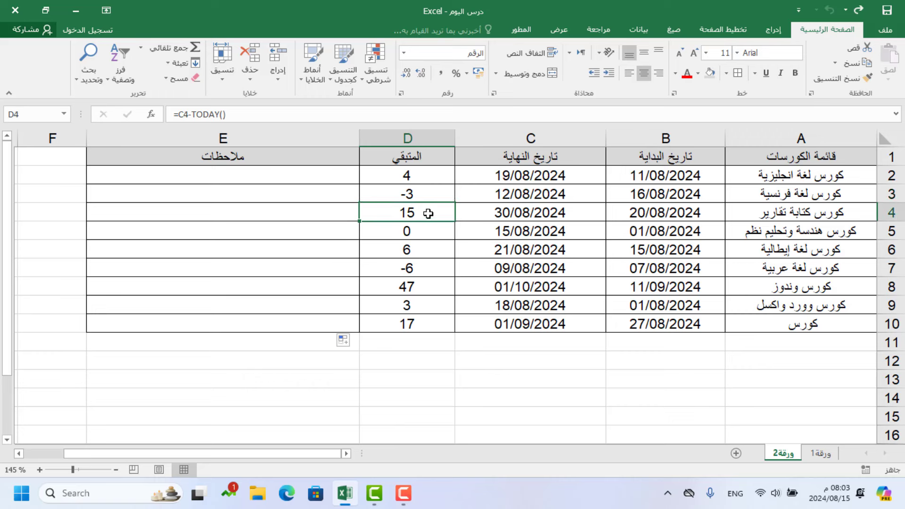
left_click(428, 228)
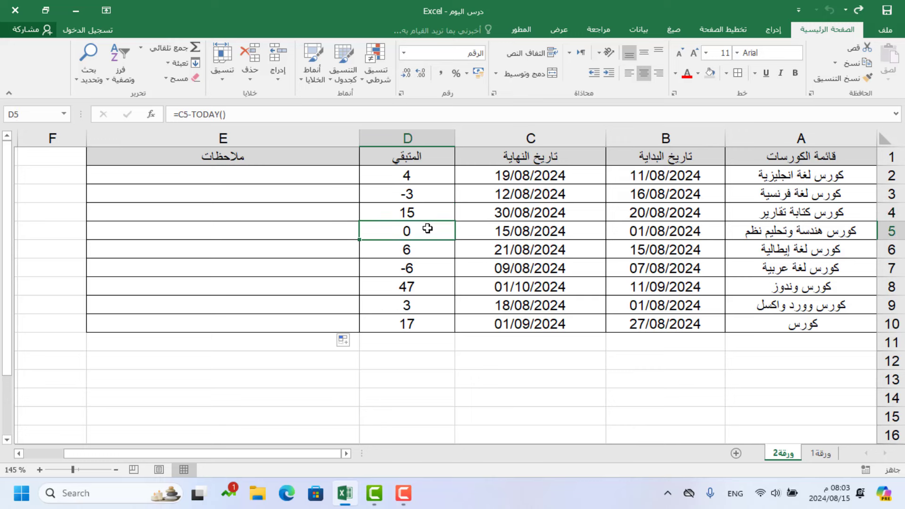
left_click(425, 175)
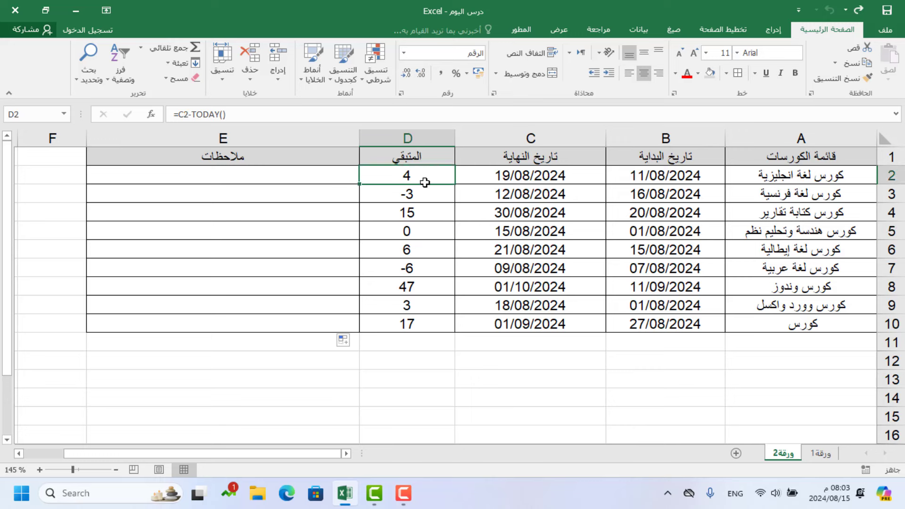
left_click(424, 194)
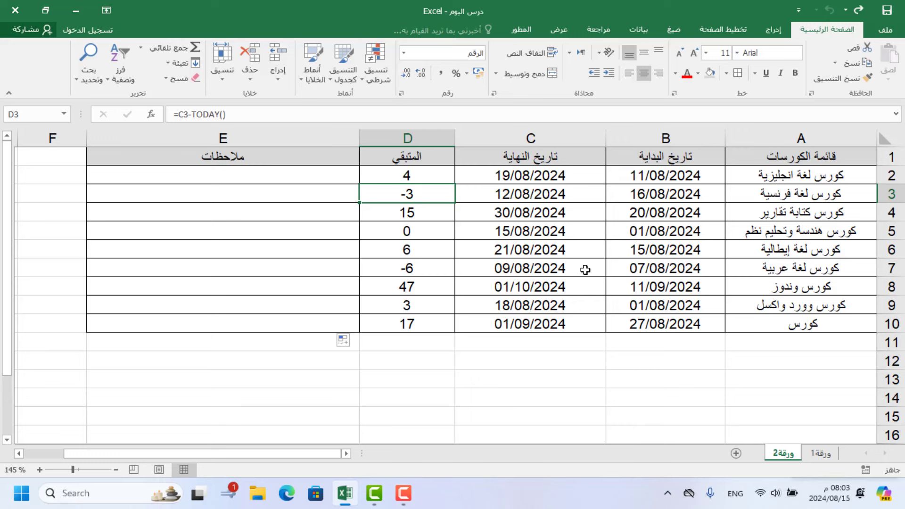
left_click(504, 198)
left_click(432, 195)
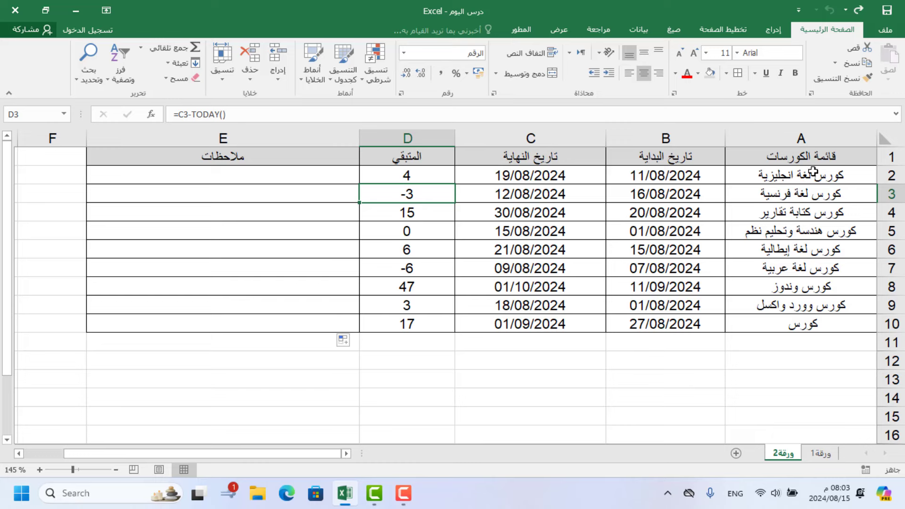
- Create a formula-based conditional formatting rule for A2:E10 using the condition =$D2<=0
left_click_drag(813, 171, 336, 315)
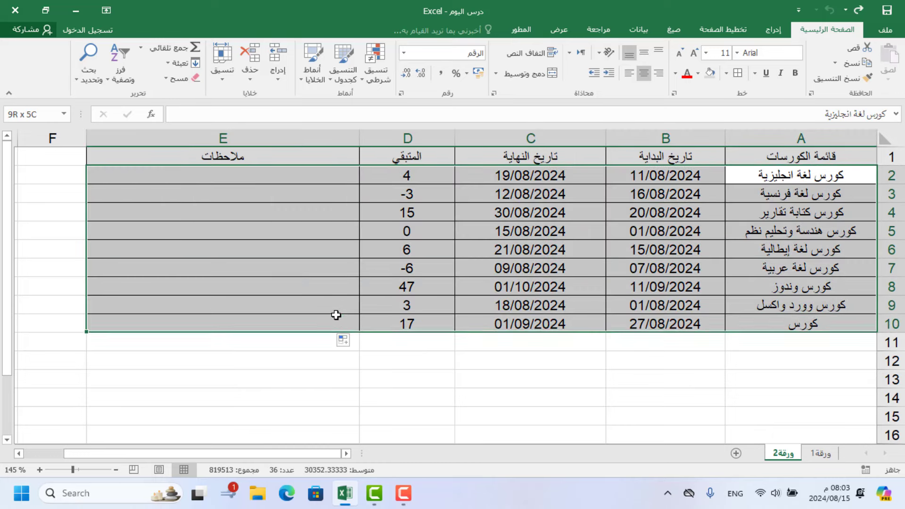
left_click(368, 76)
left_click(331, 239)
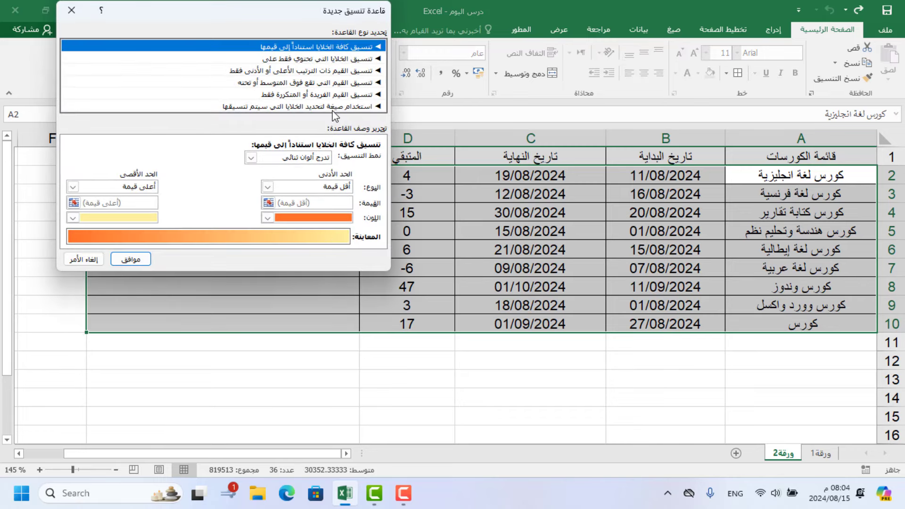
left_click(334, 107)
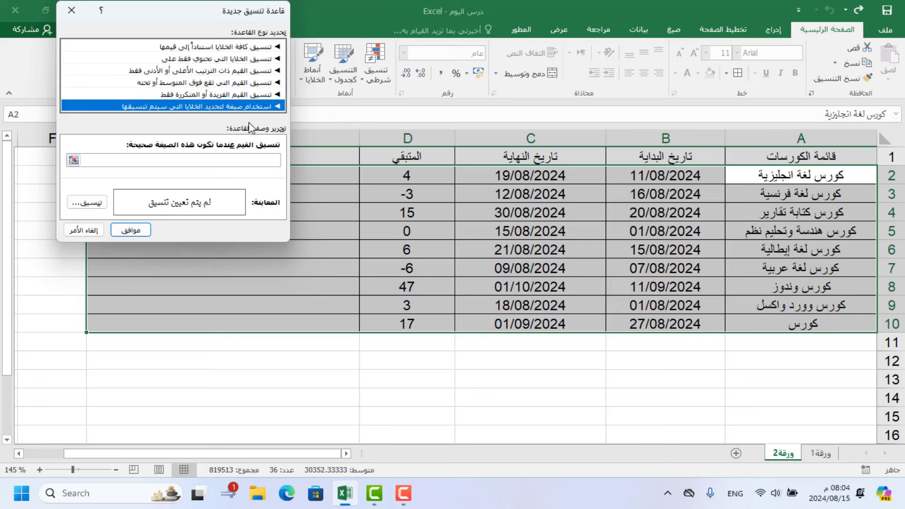
left_click(202, 161)
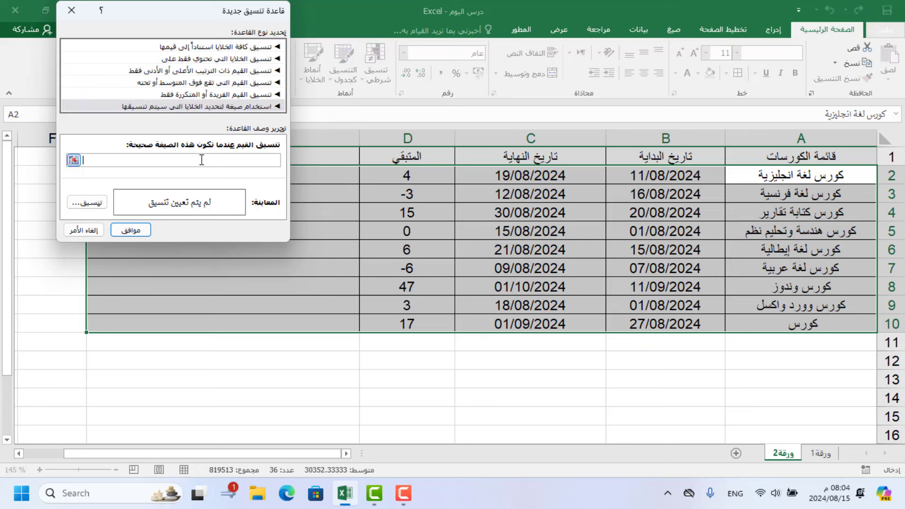
left_click(386, 175)
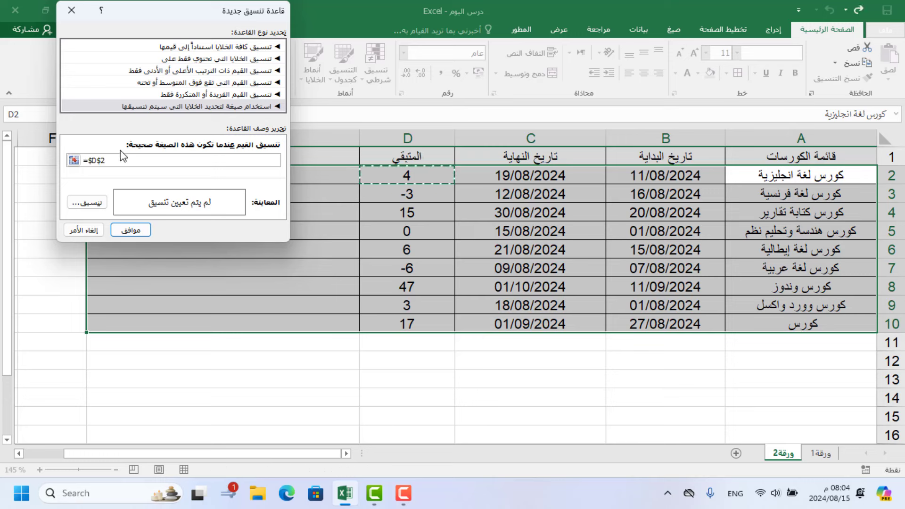
left_click(102, 160)
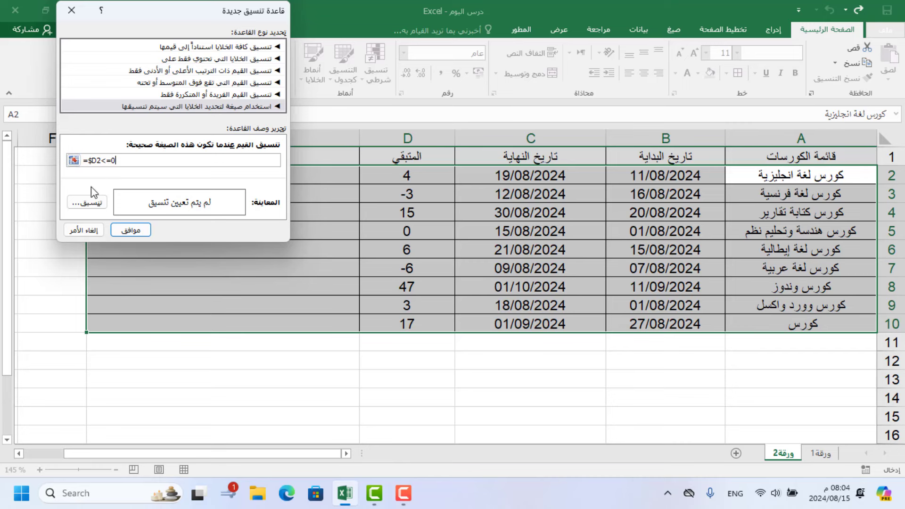
- Give the new rule a red background fill and apply it to the table
left_click(91, 203)
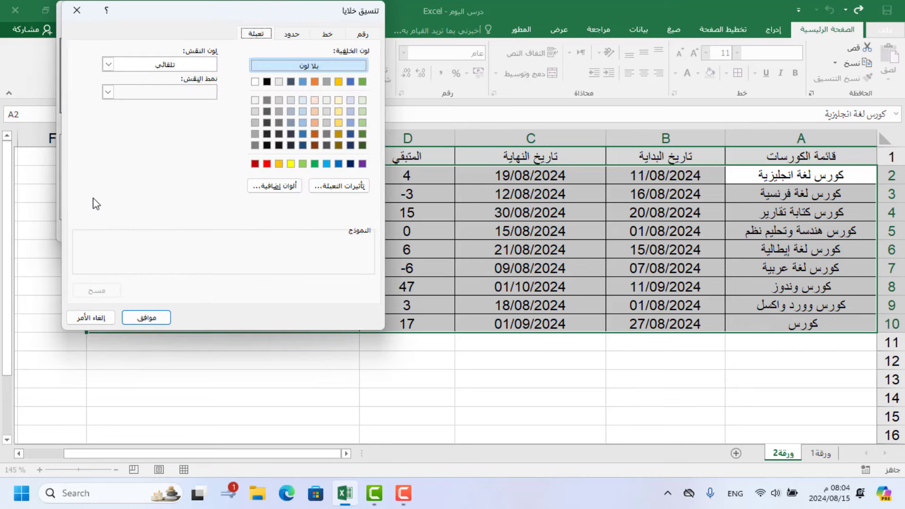
left_click(267, 164)
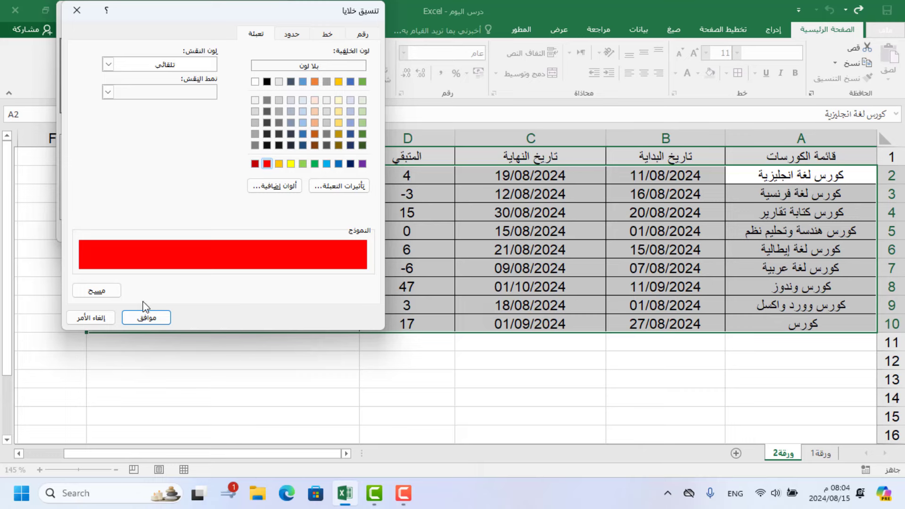
left_click(146, 317)
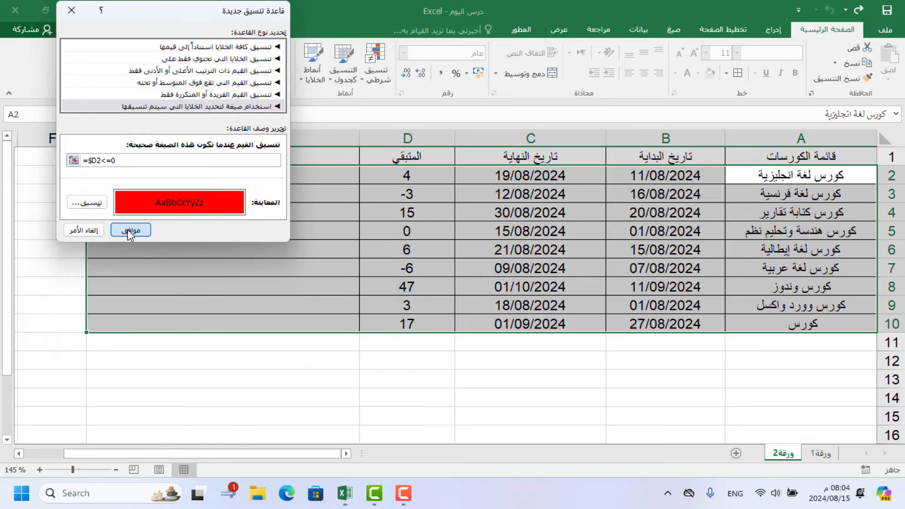
left_click(130, 230)
left_click(127, 229)
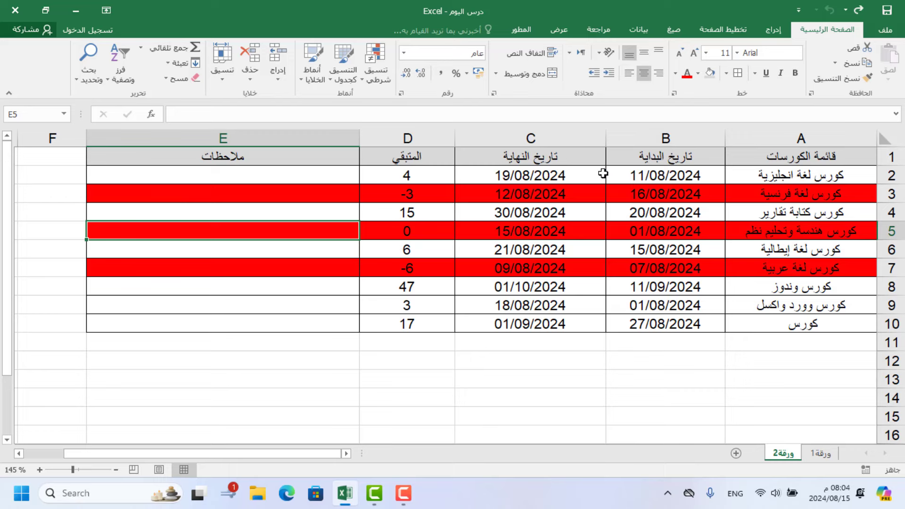
- Create a second formula-based conditional formatting rule for A2:E10 using the condition =$D2<=5
left_click_drag(781, 173, 309, 317)
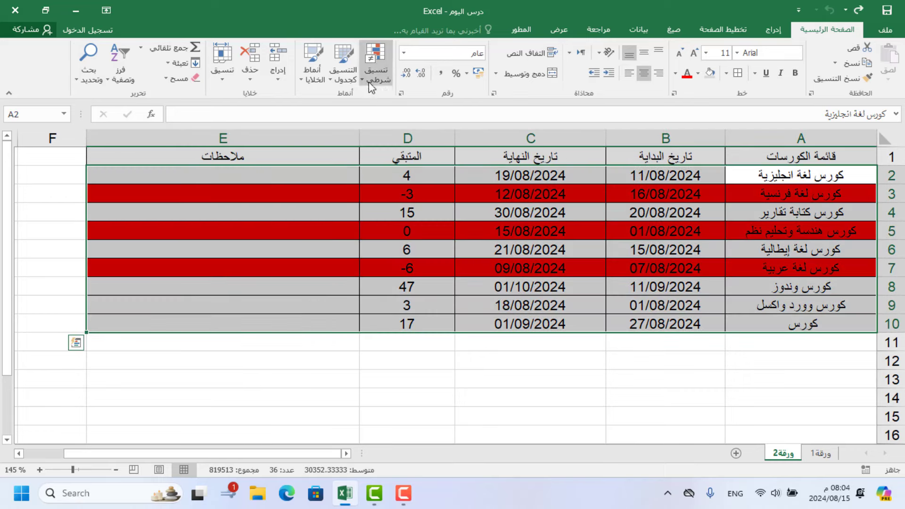
left_click(376, 66)
left_click(354, 243)
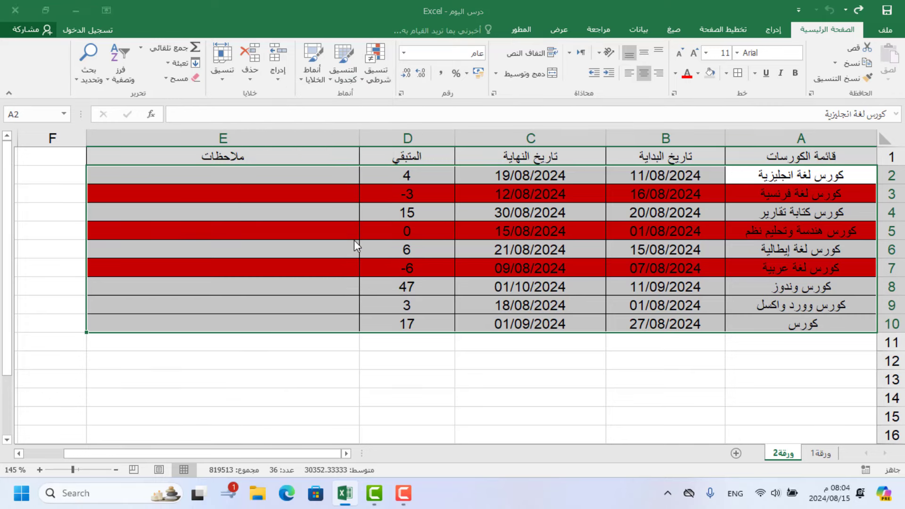
left_click(286, 107)
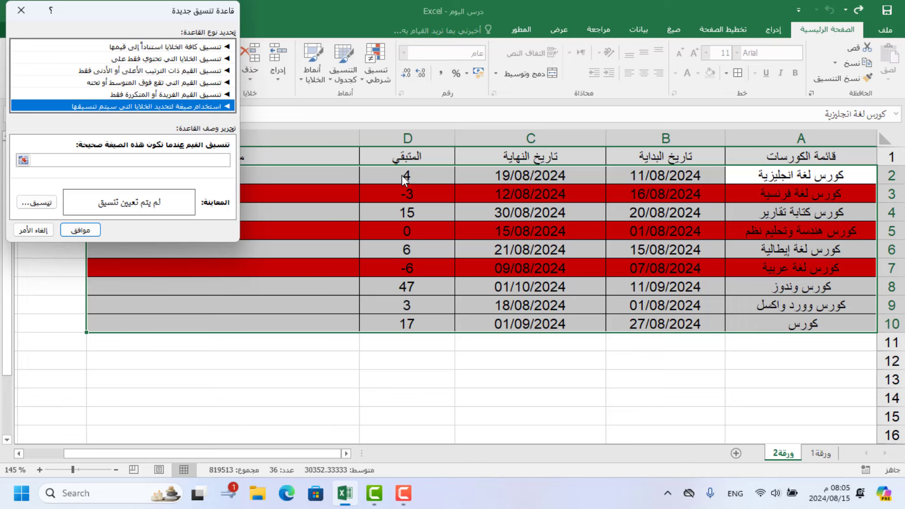
left_click(132, 160)
left_click(395, 175)
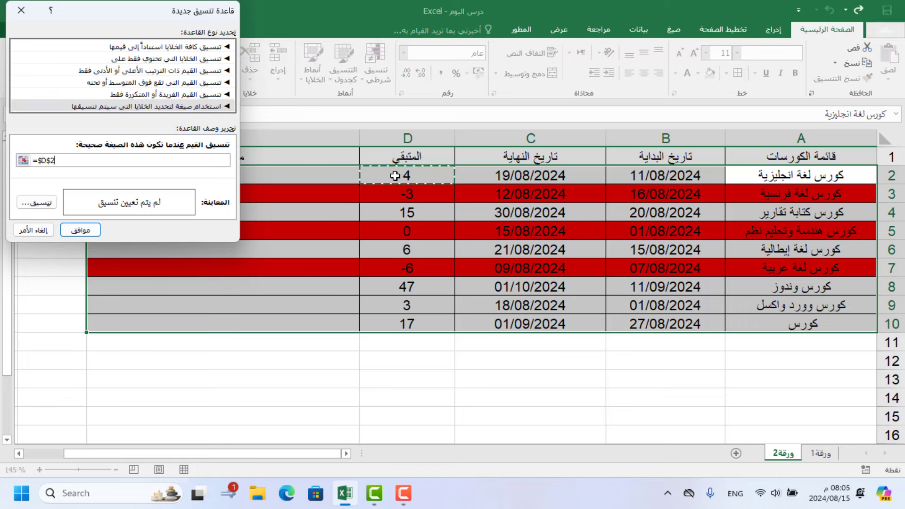
left_click(52, 158)
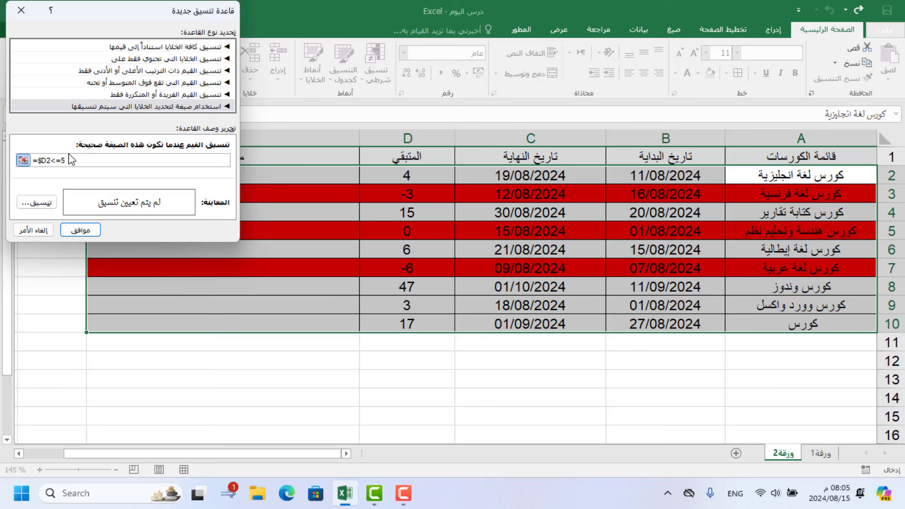
- Give the =$D2<=5 rule an orange background fill and apply it to the table
left_click(36, 202)
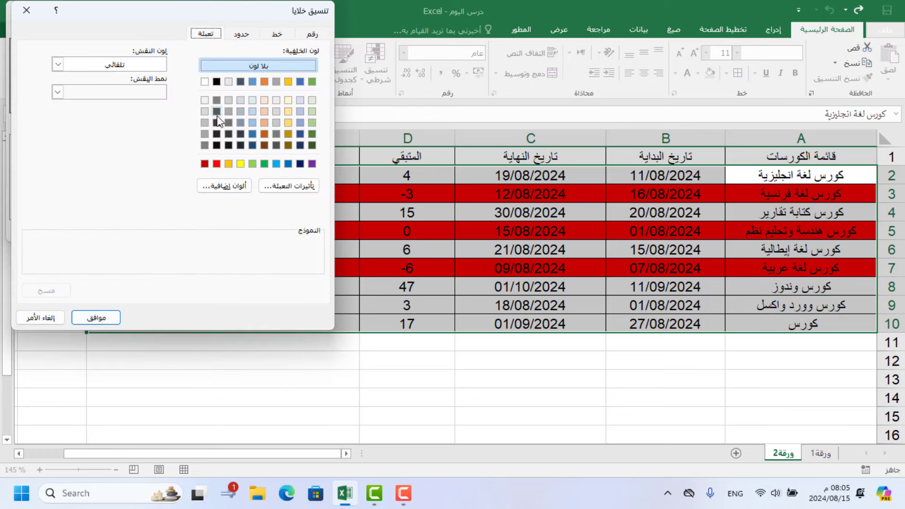
left_click(94, 317)
left_click(78, 231)
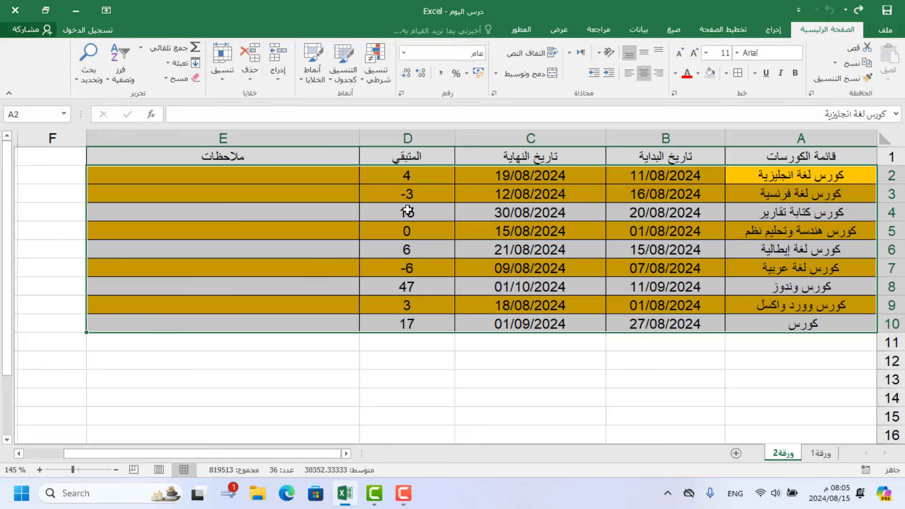
- Examine the colouring of the overdue rows 3 and 7 against their remaining days in column D
left_click(407, 191)
left_click(417, 267)
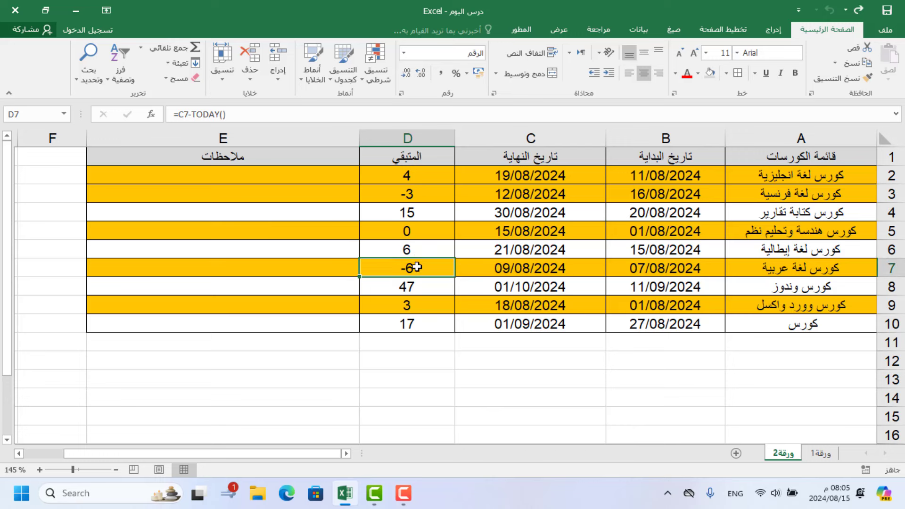
left_click(408, 194)
left_click(410, 267)
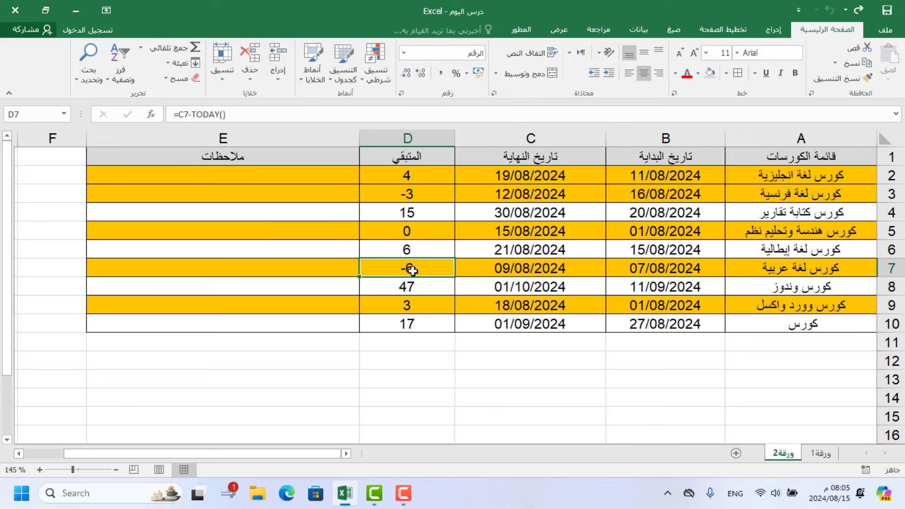
left_click(414, 196)
left_click(417, 269)
left_click(411, 197)
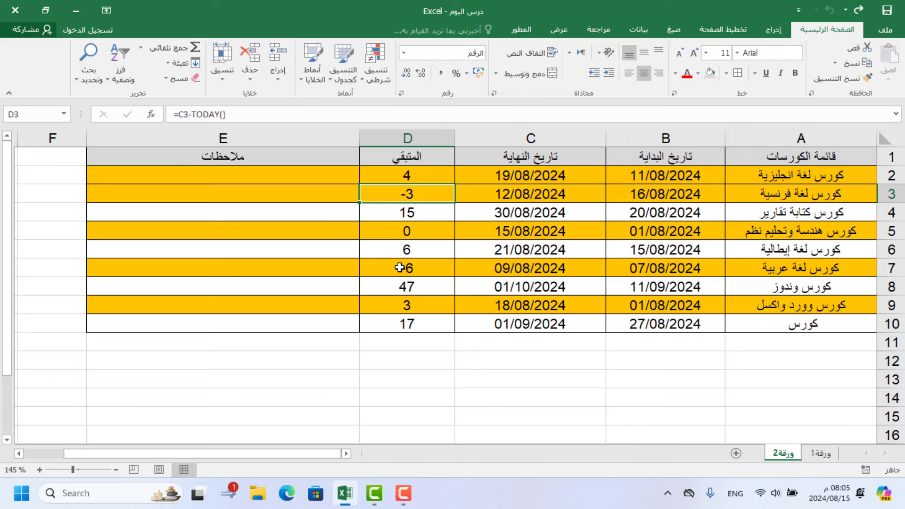
- Move the red =$D2<=0 conditional formatting rule above the orange =$D2<=5 rule and apply the new order
left_click(368, 72)
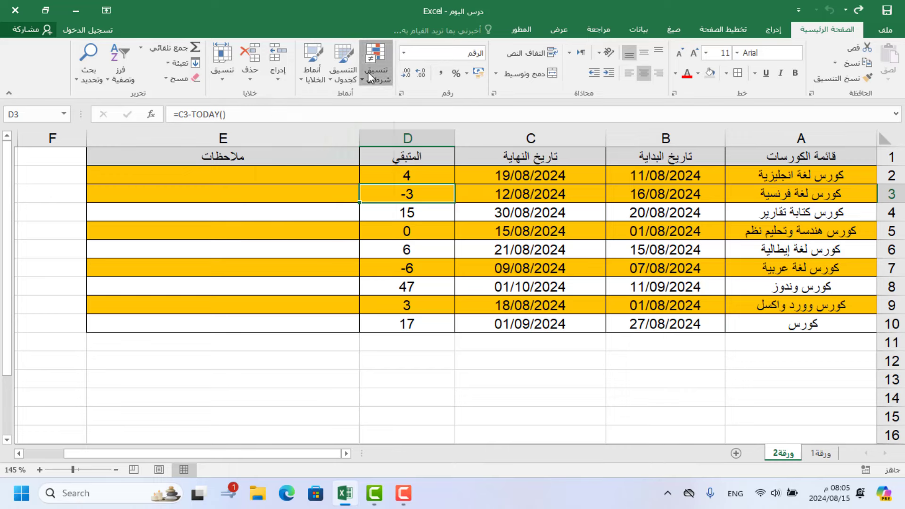
left_click(349, 279)
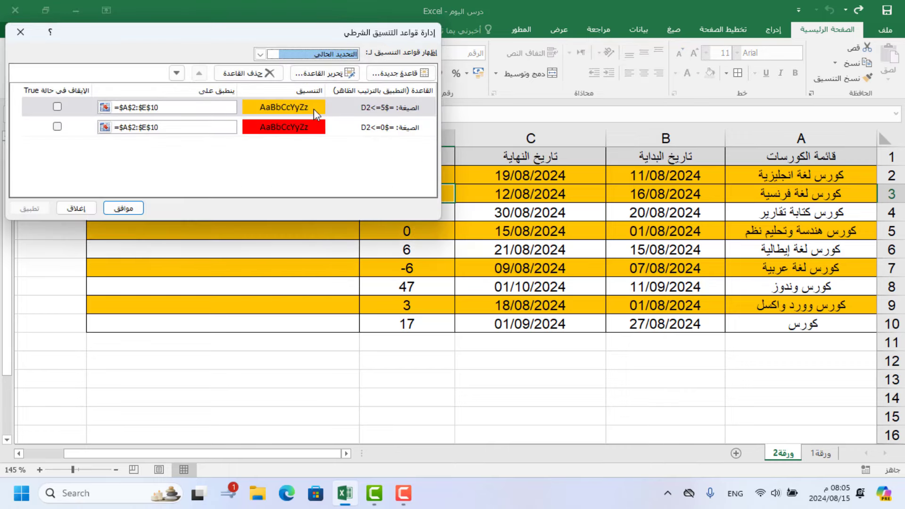
left_click_drag(294, 34, 405, 291)
left_click(489, 371)
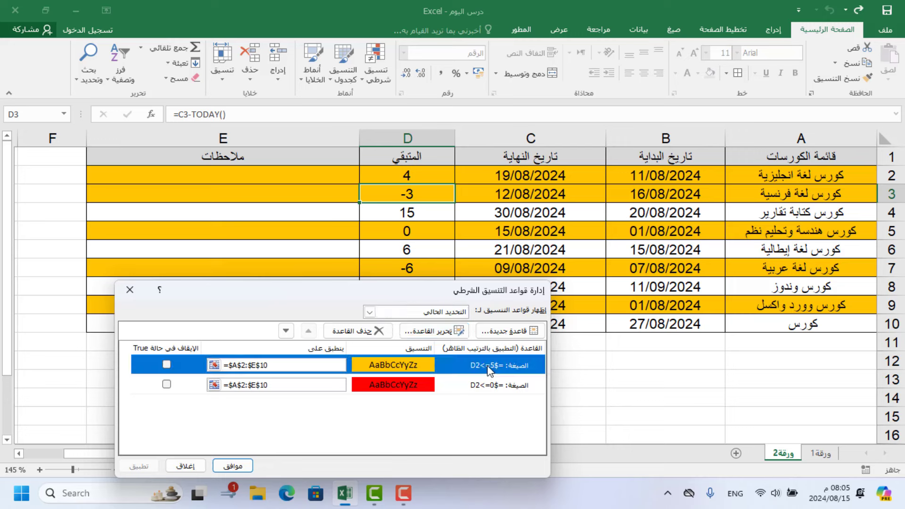
left_click(488, 389)
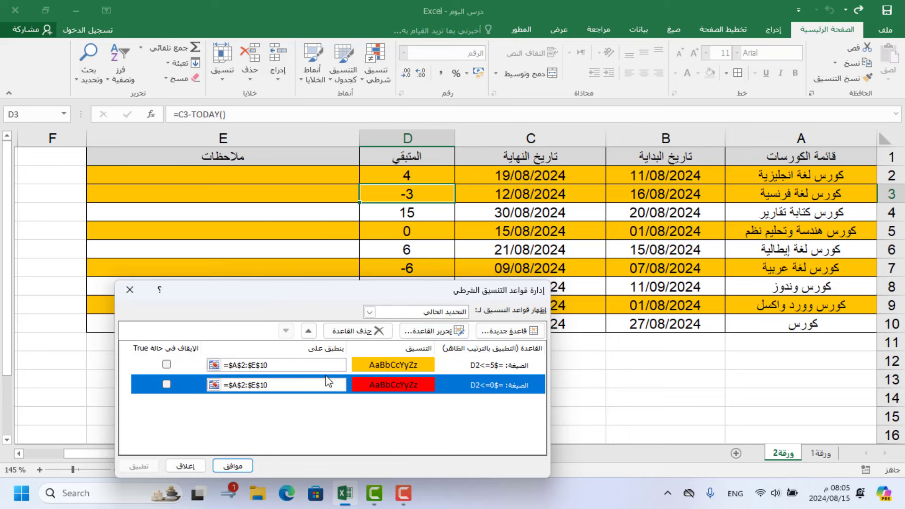
left_click(308, 330)
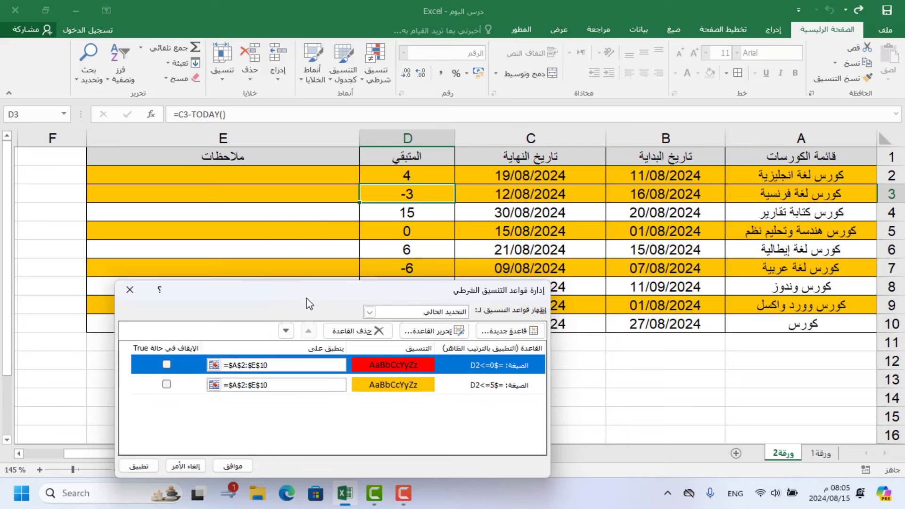
left_click_drag(306, 301, 280, 167)
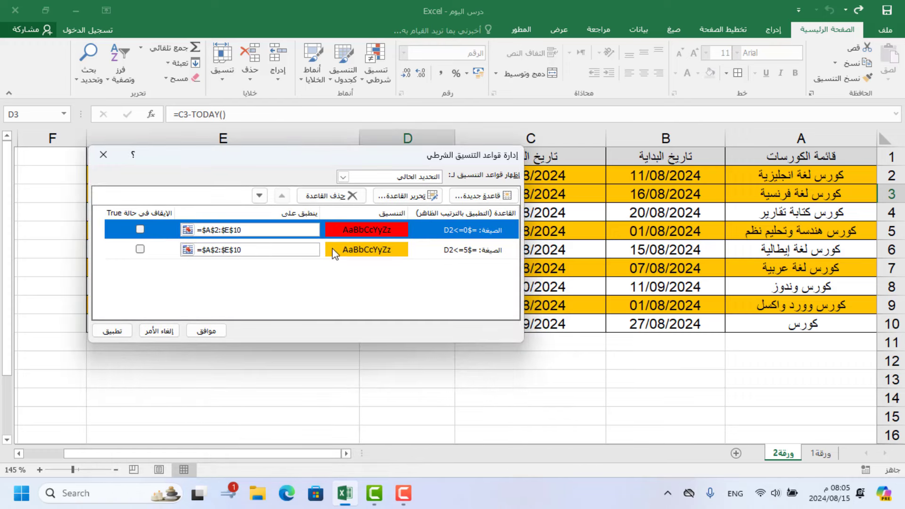
left_click(216, 332)
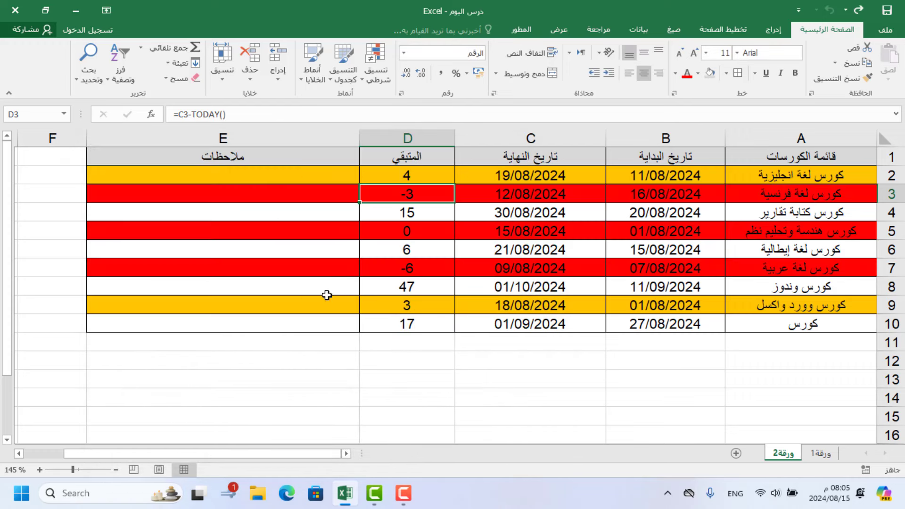
- Check the row colours against the remaining days in column D for the near-due and overdue courses
left_click(399, 331)
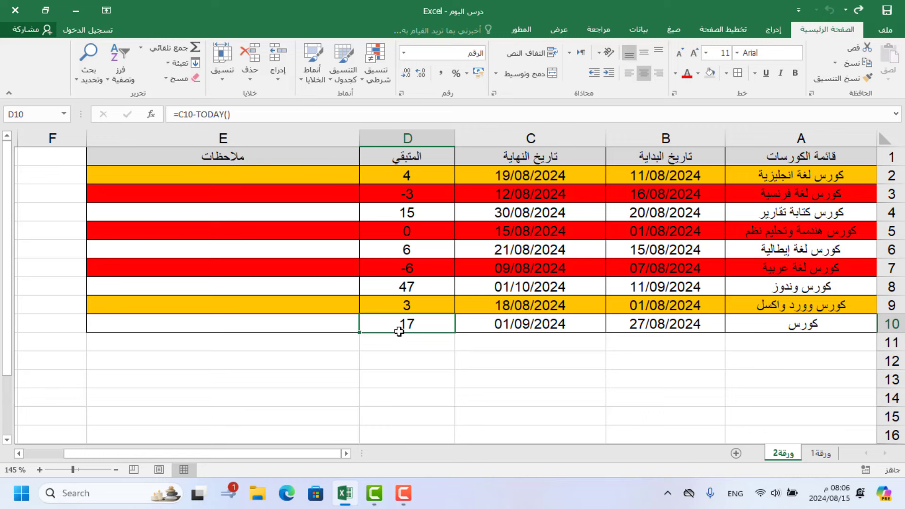
left_click(402, 178)
left_click(406, 305)
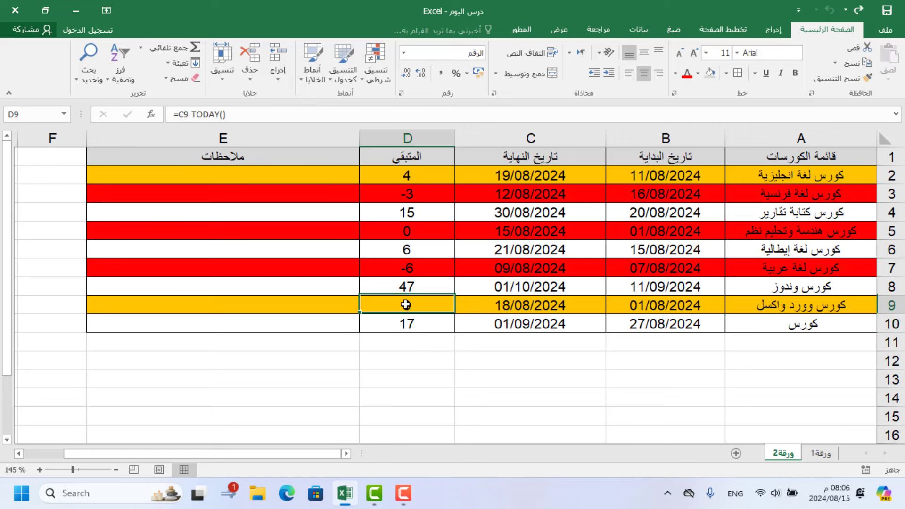
left_click(403, 177)
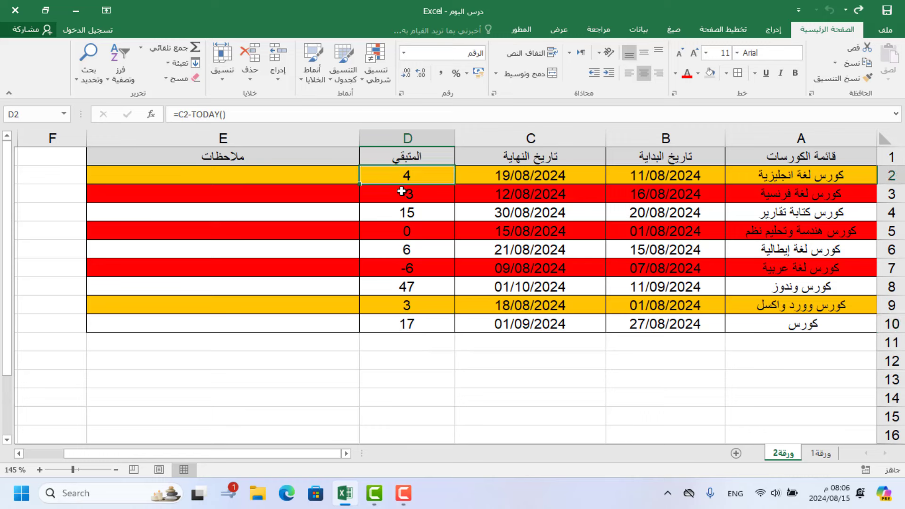
left_click(402, 191)
left_click(400, 230)
left_click(400, 268)
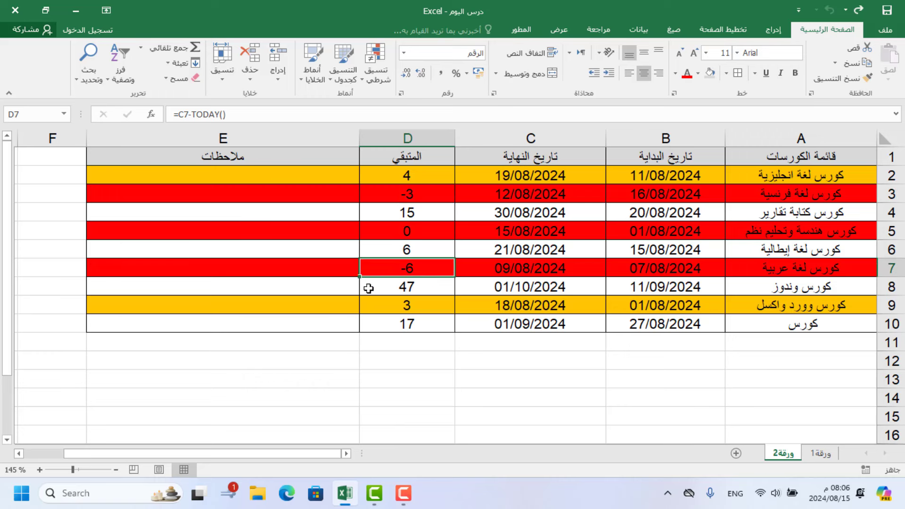
- Start an IF formula in notes cell E2 with the logical test D2<=0
left_click(248, 174)
key("alt+shift")
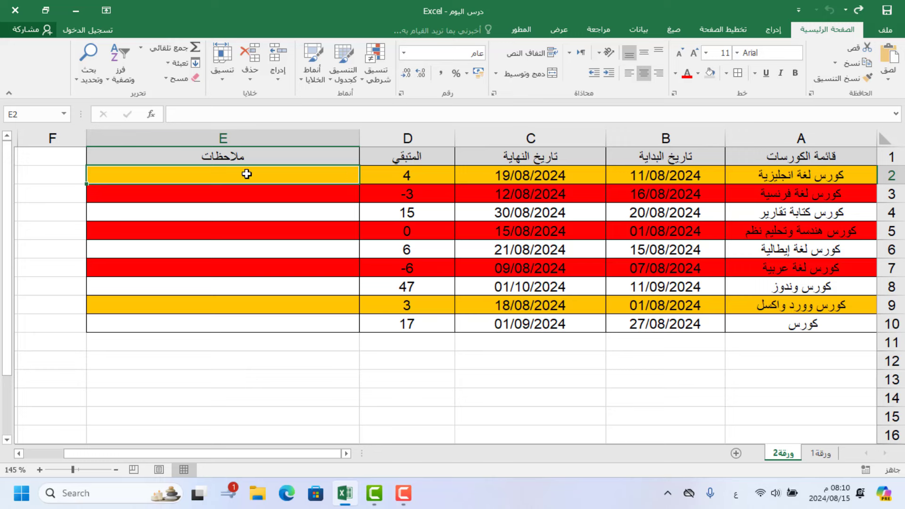
double_click(216, 175)
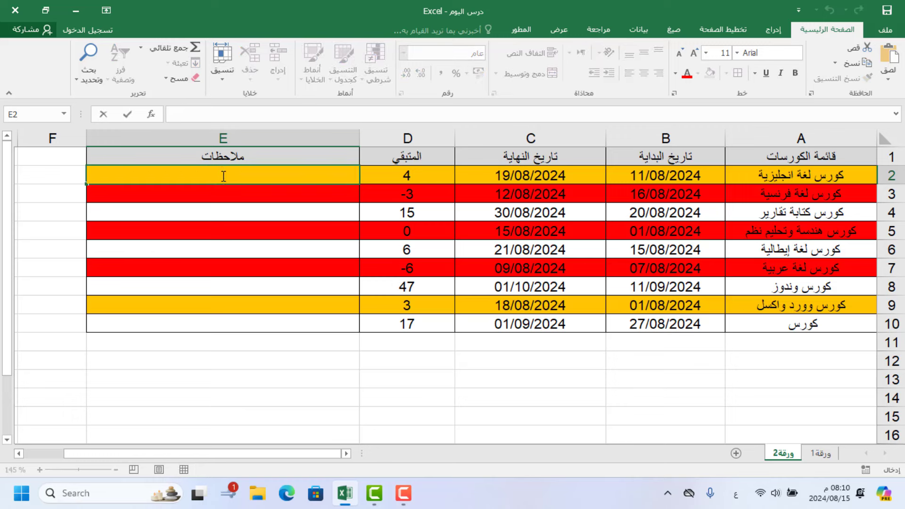
key("alt+shift")
type("=if")
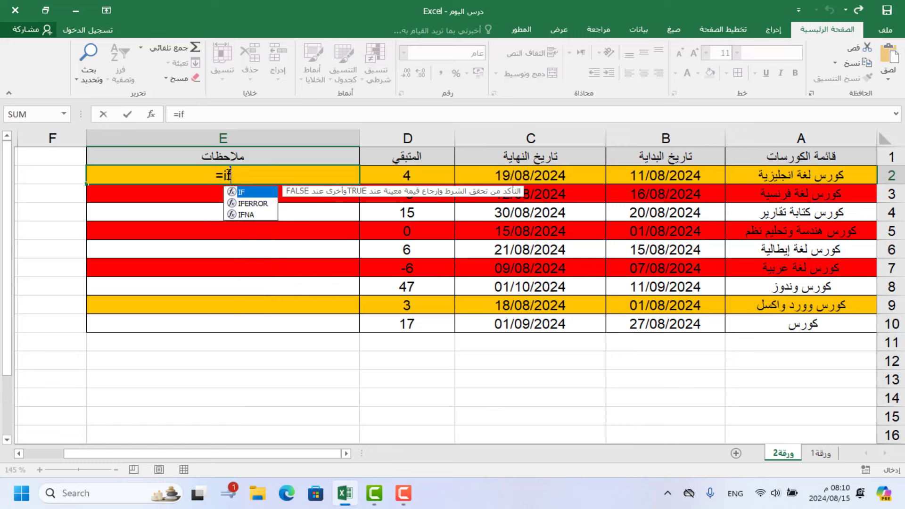
type("(")
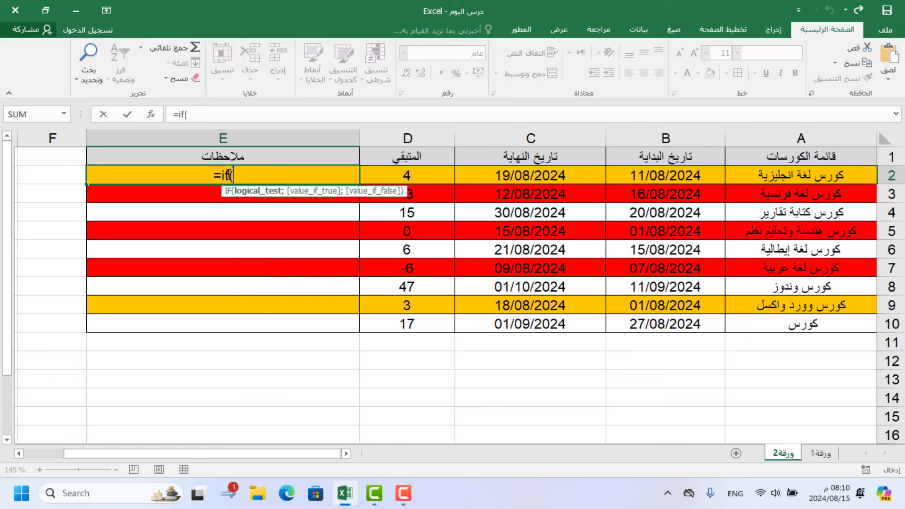
left_click(407, 176)
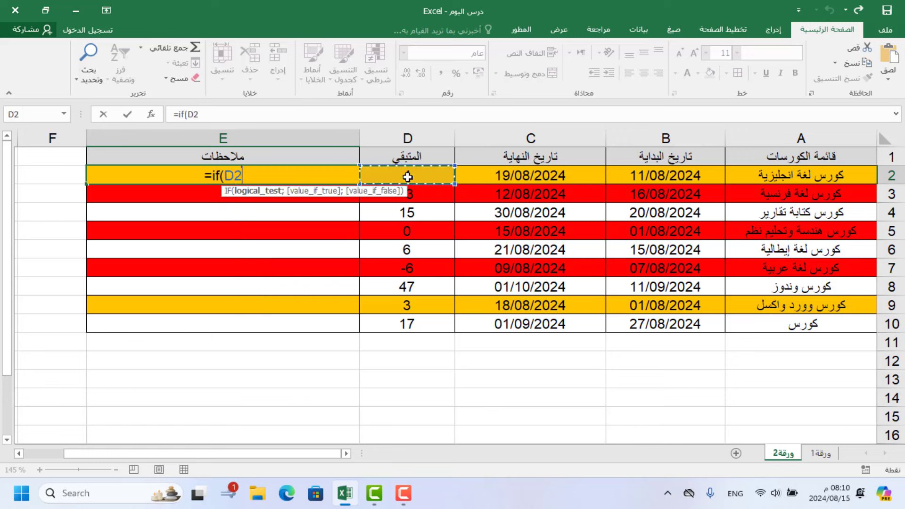
type("<")
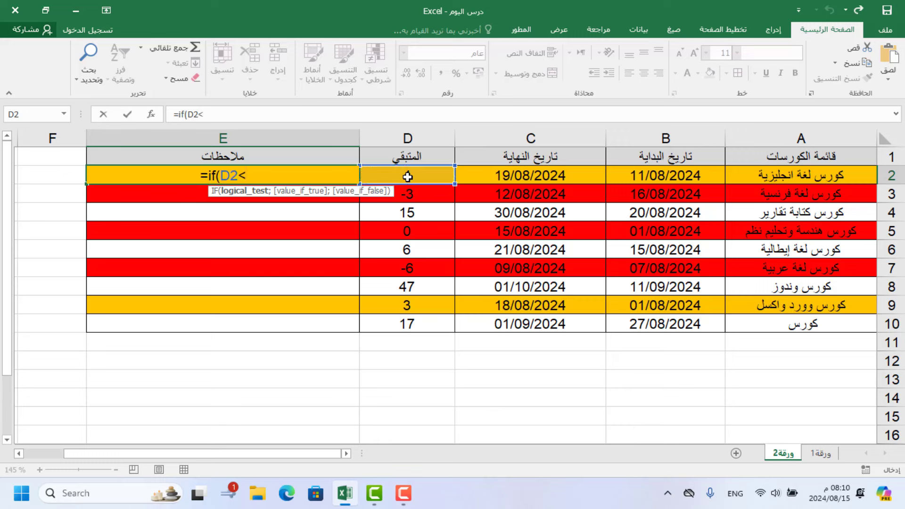
type("=0")
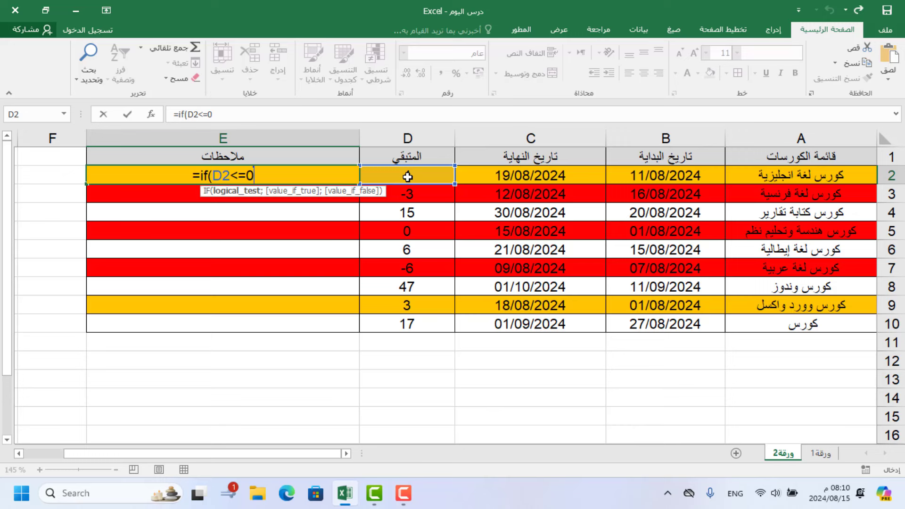
type(";")
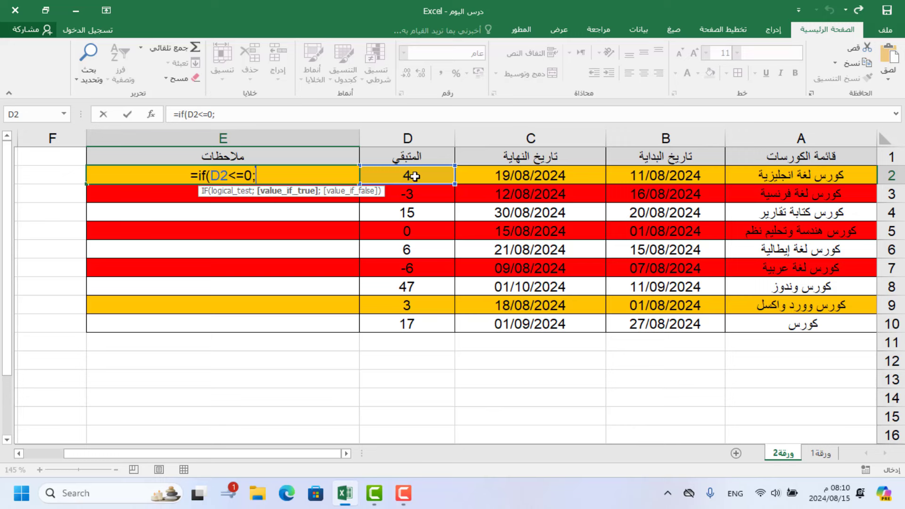
- Enter the text "مر على الكورس" as the formula's value when the condition is true
type("\"م")
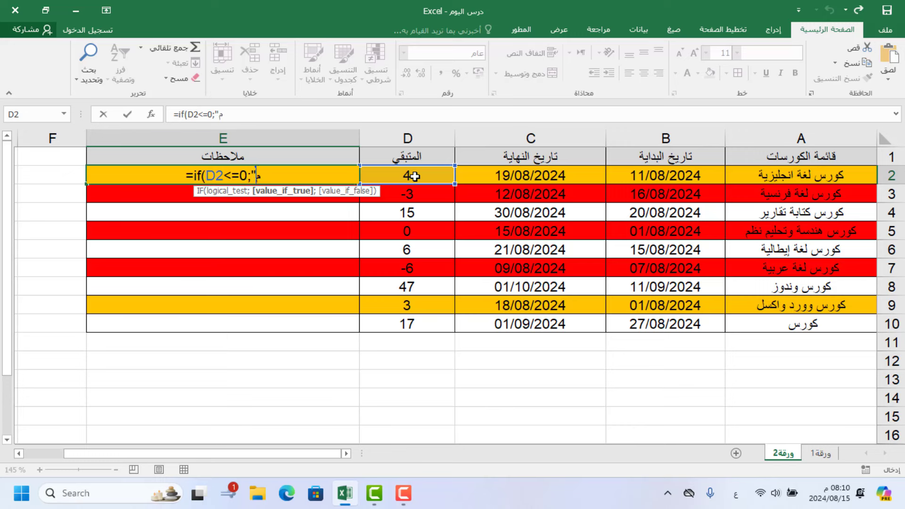
key("alt+shift")
type("مر علىال")
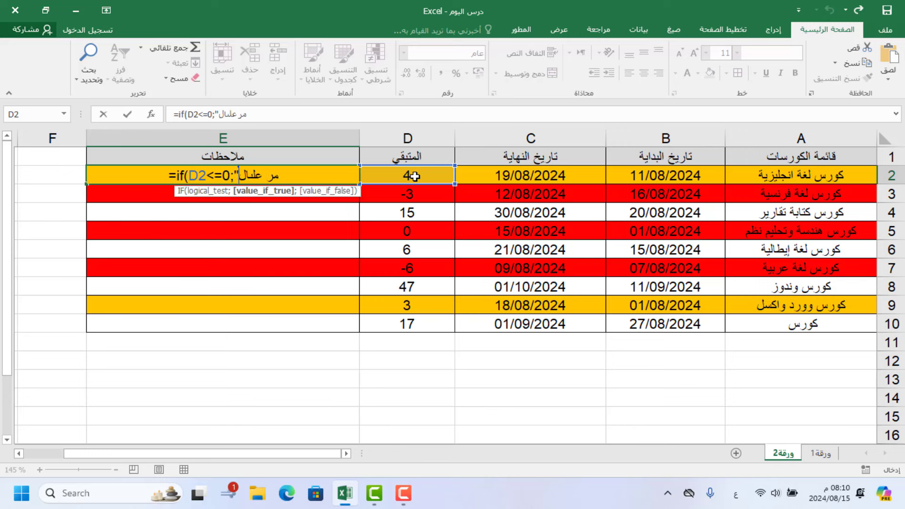
key("BackSpace")
key("BackSpace")
type("ال")
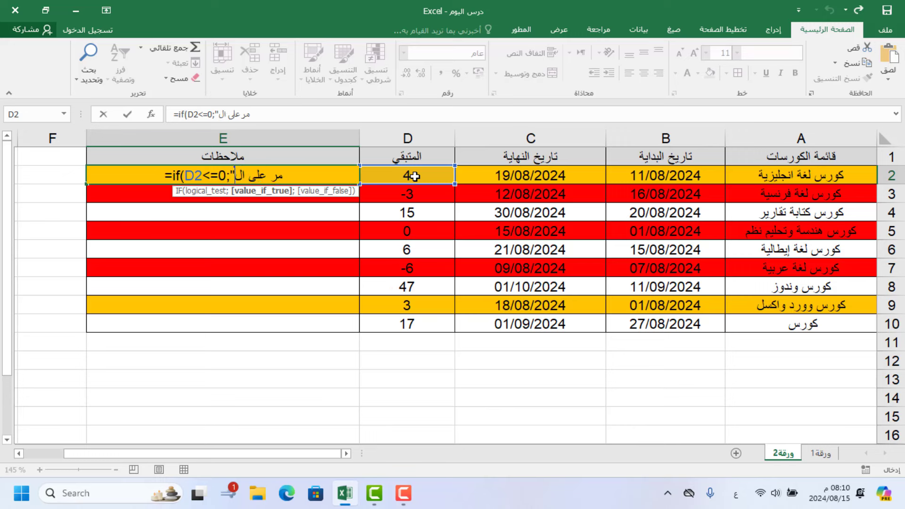
type("كورس")
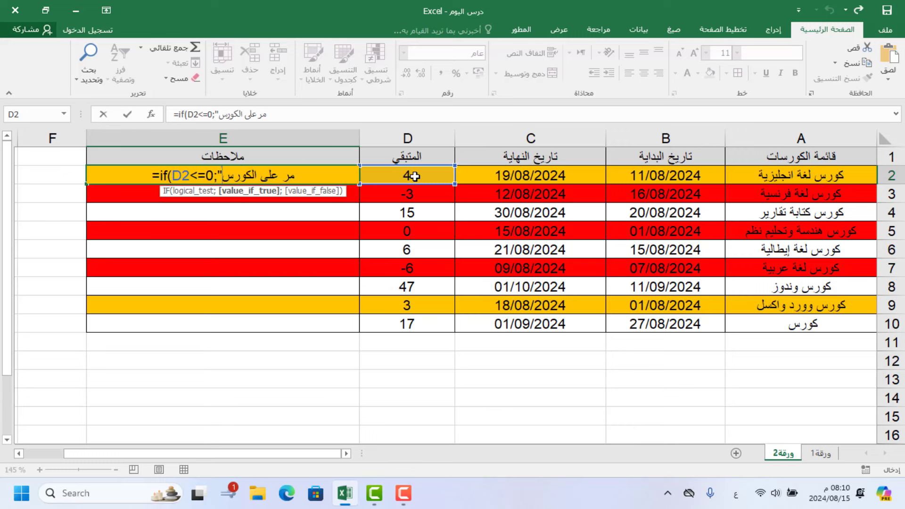
type("\"")
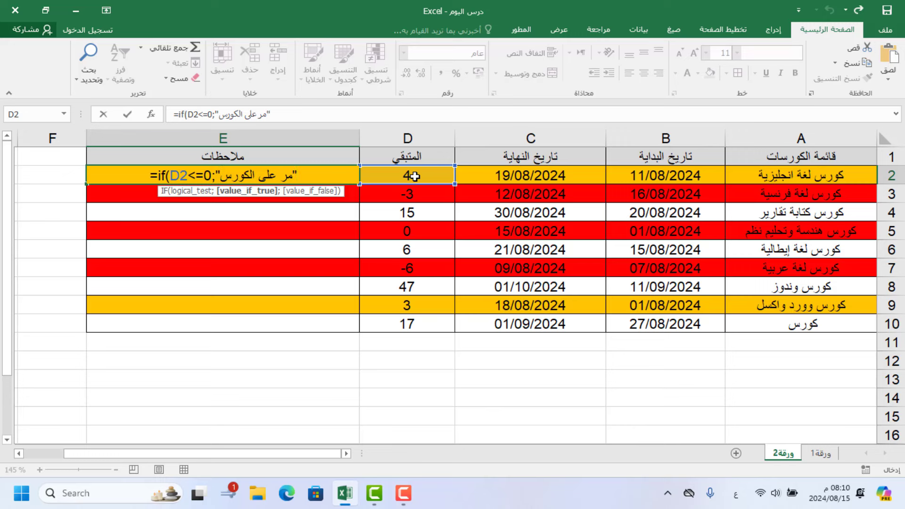
- Extend the true value in the E2 formula with &D2&"يوم" and end that argument with a semicolon
type("&")
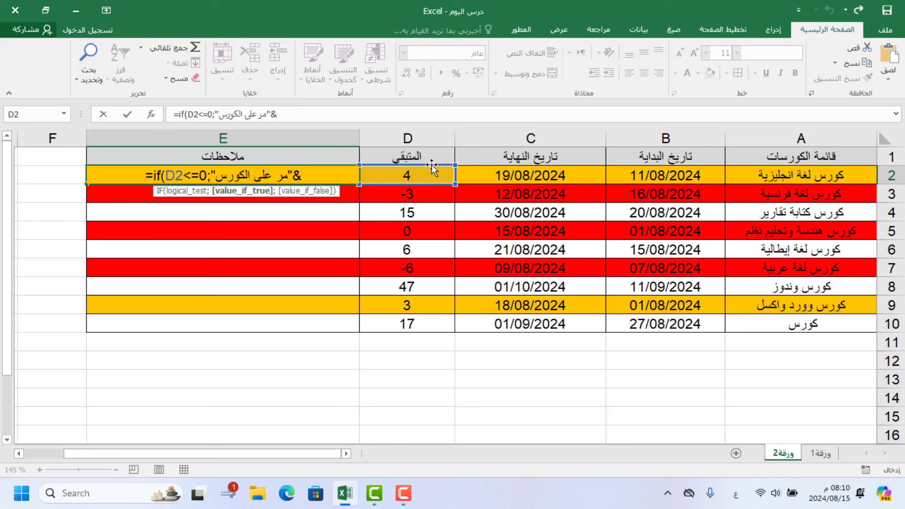
left_click(423, 172)
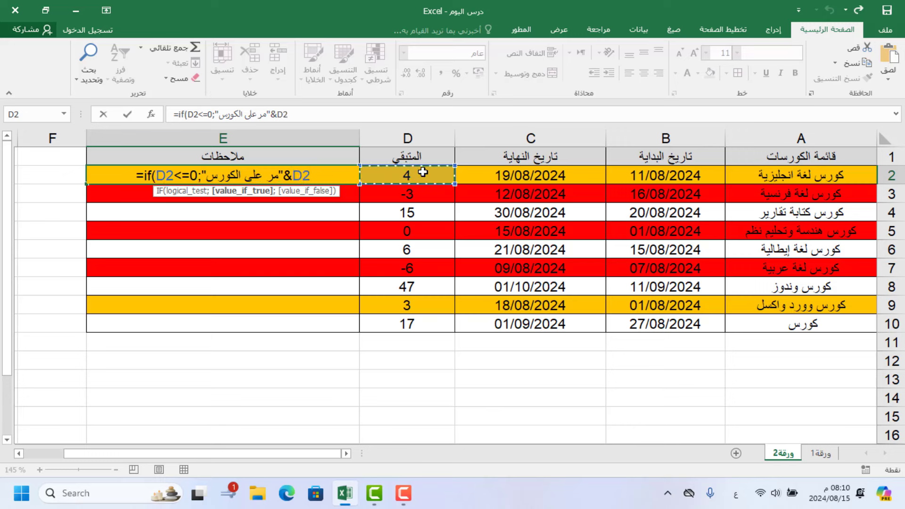
type("&")
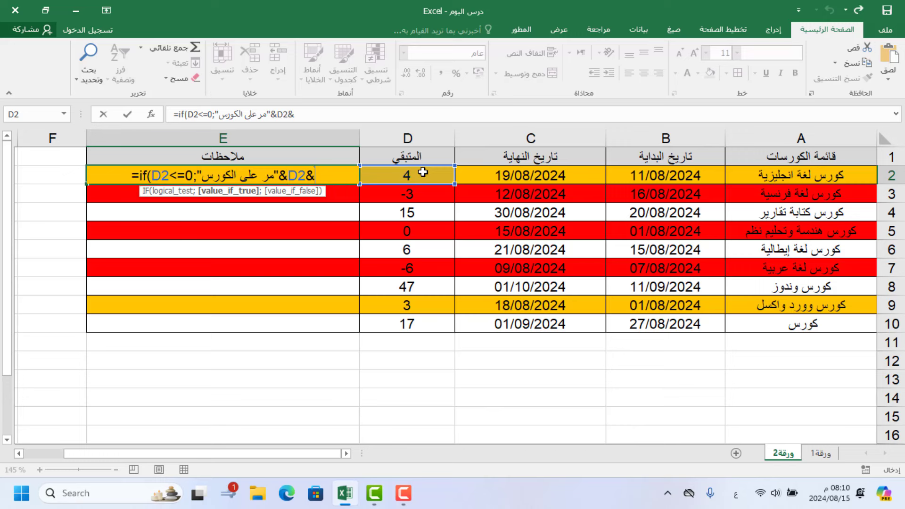
type("\"")
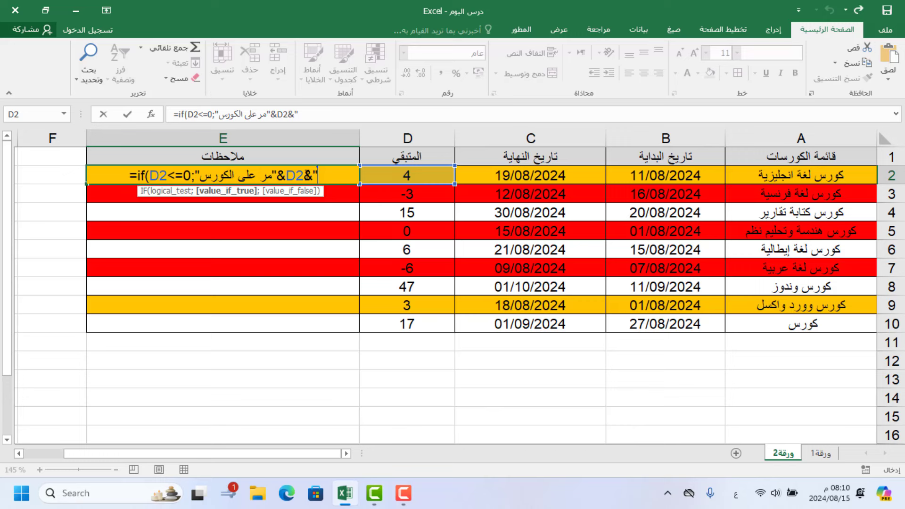
type("يوم\"")
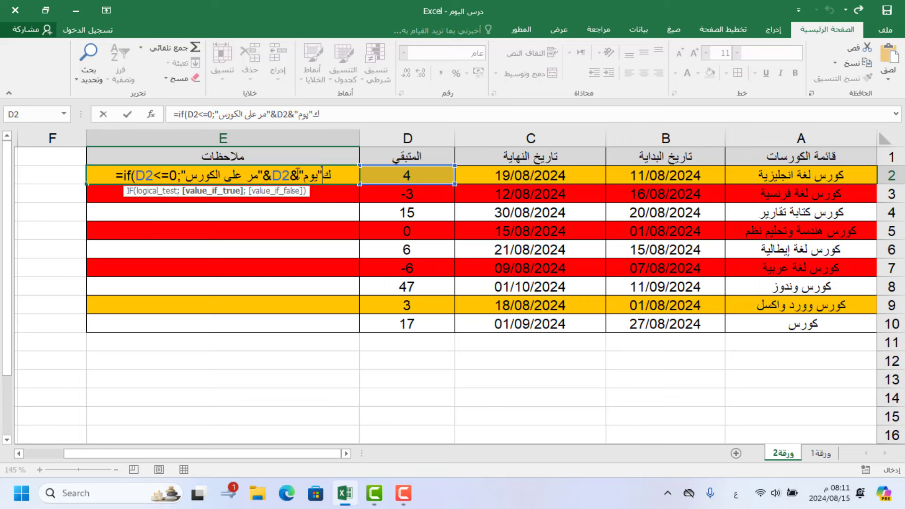
key("alt+shift")
type(";")
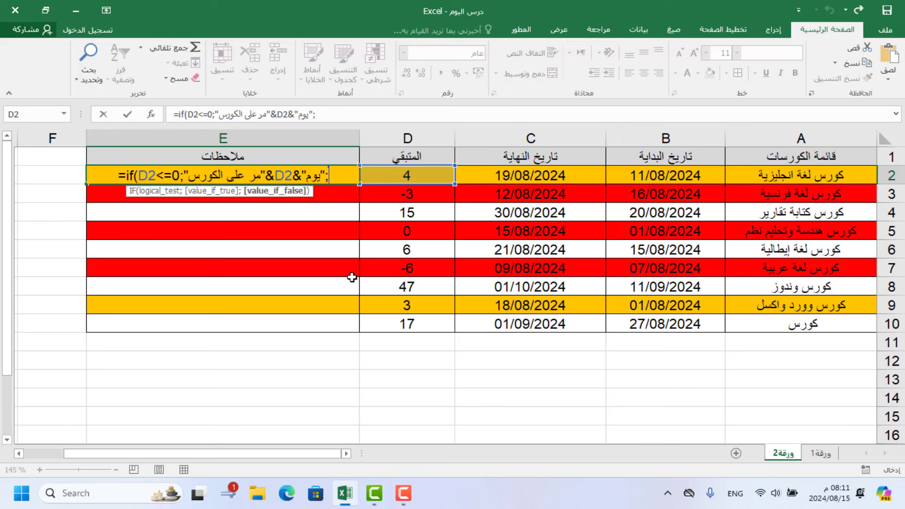
- Enter the text "مازال على الكورس" as the E2 formula's value when the condition is false
type("\"")
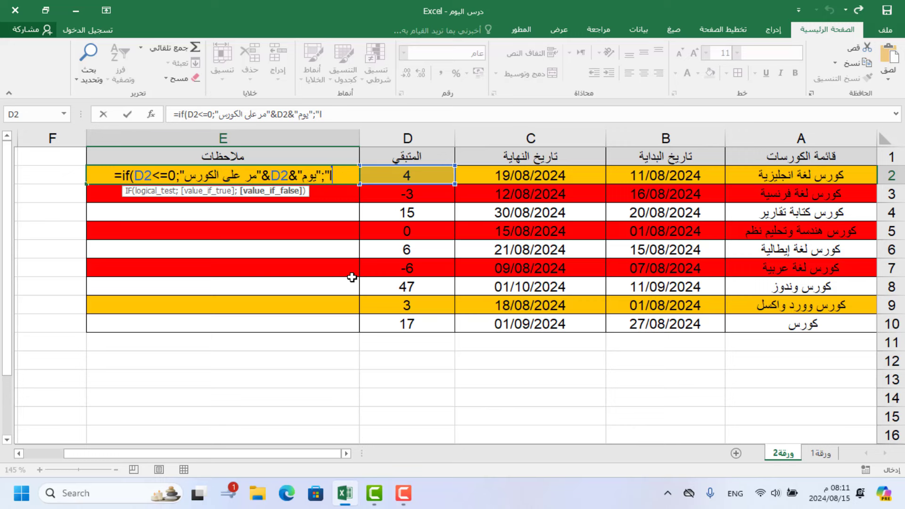
key("alt+shift")
type("مازا")
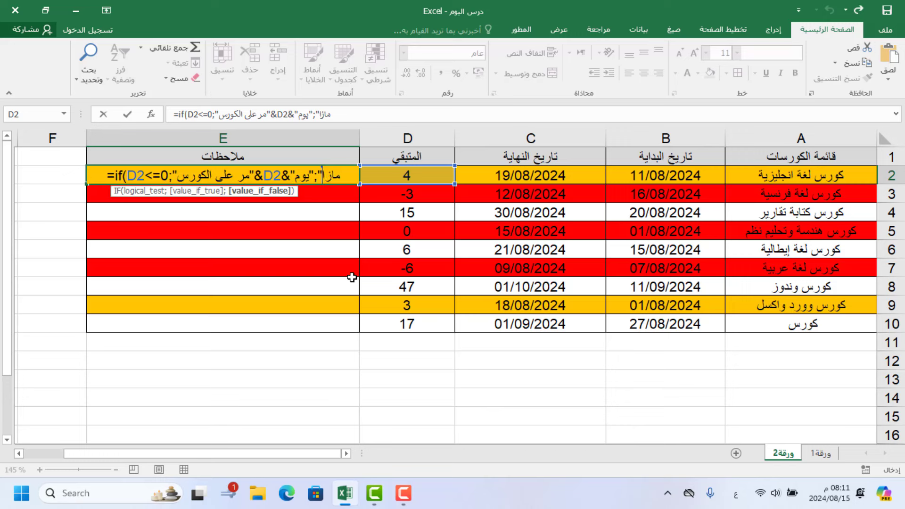
type("ل على الكور")
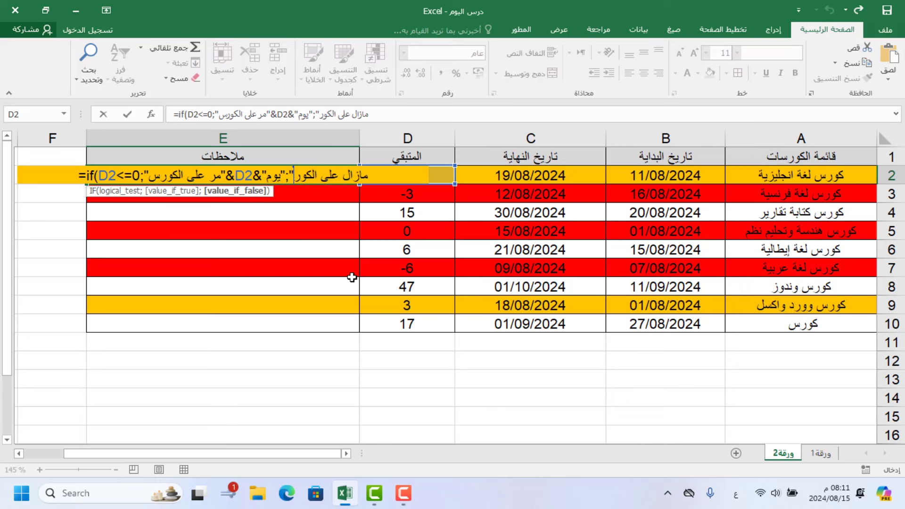
type("س\"")
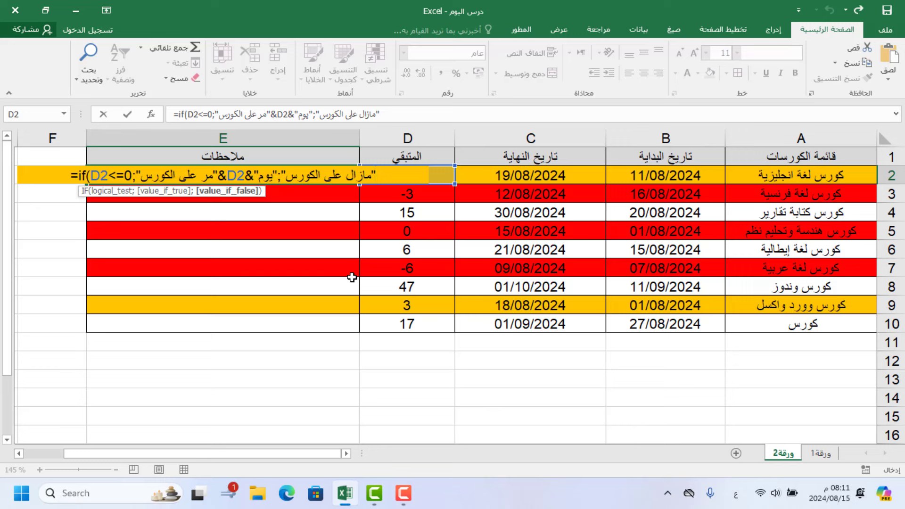
- Extend the false value in the E2 formula with &D2&"يوم", close the IF function and commit the formula
type("&")
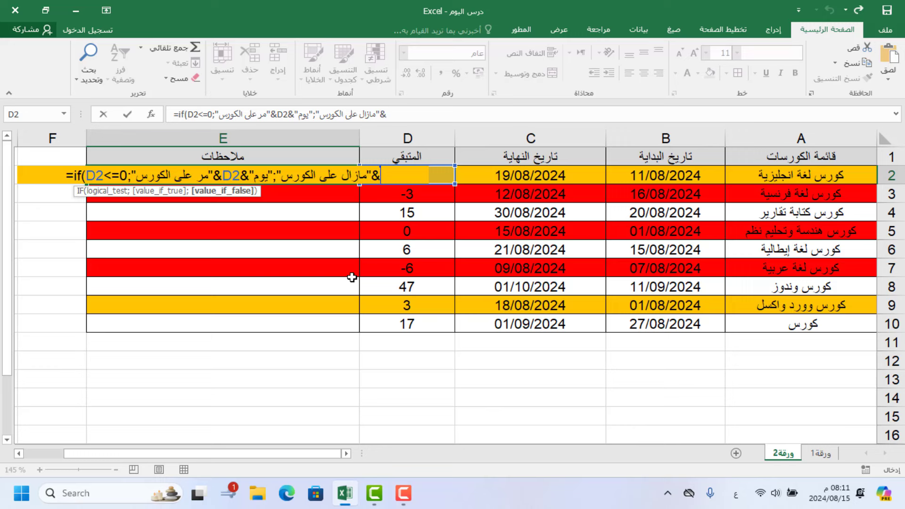
left_click(448, 177)
type("&")
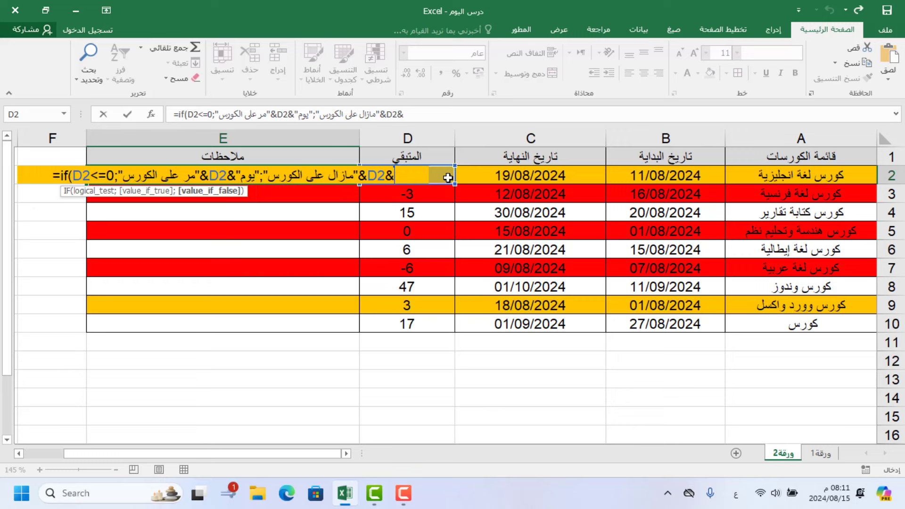
type("\"")
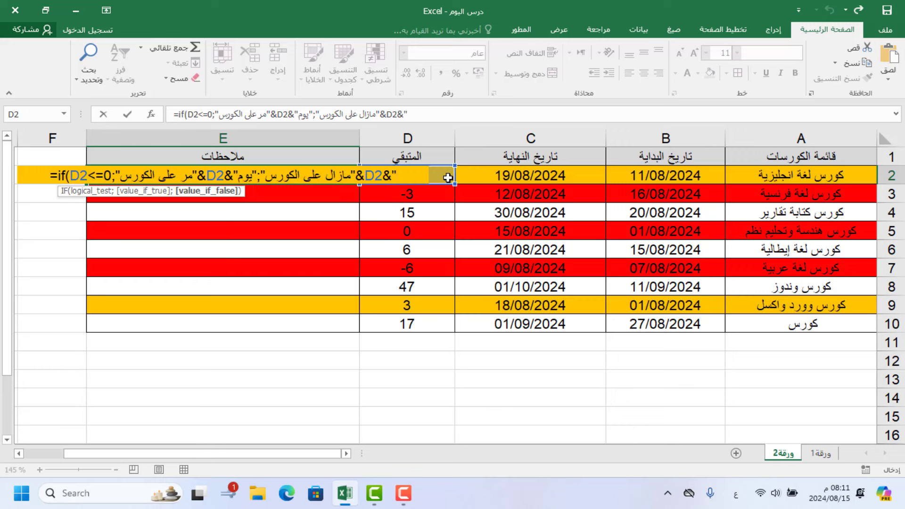
type("يوم\"")
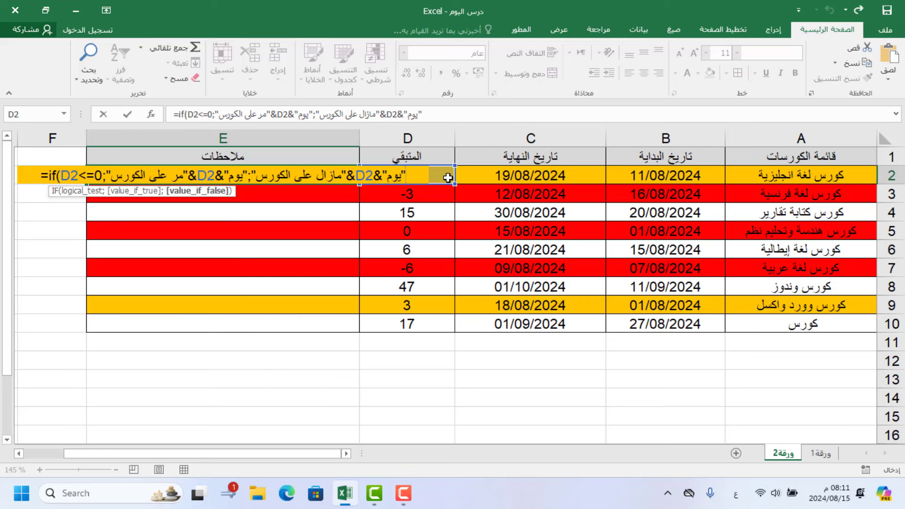
type(")")
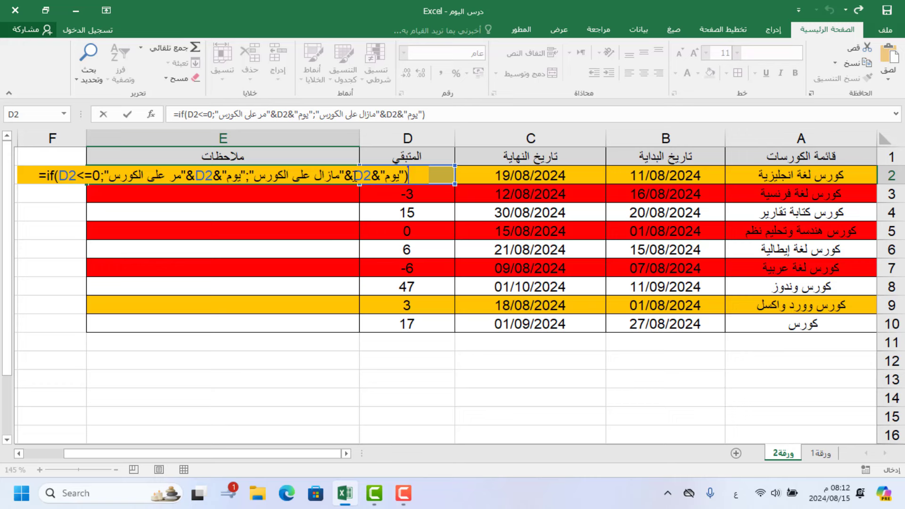
key("Return")
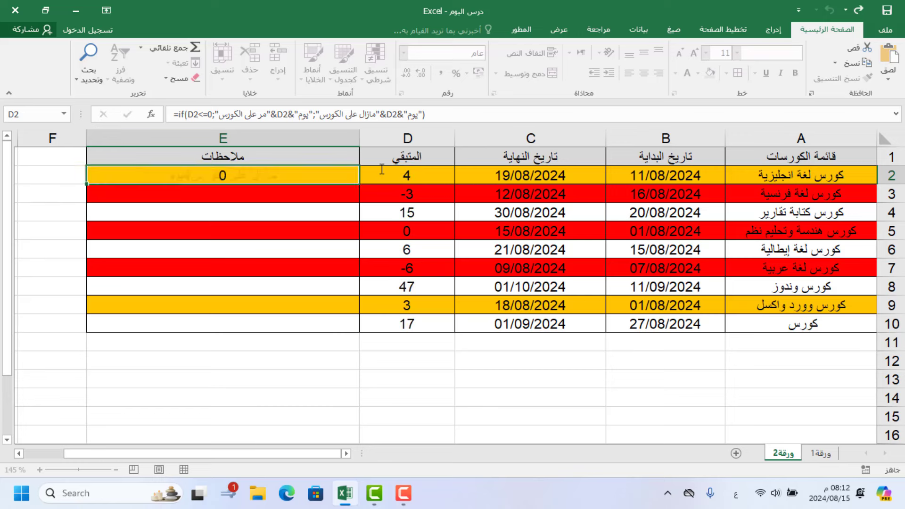
- Review the IF formula in E2 and fill it down the notes column through E10
left_click(319, 178)
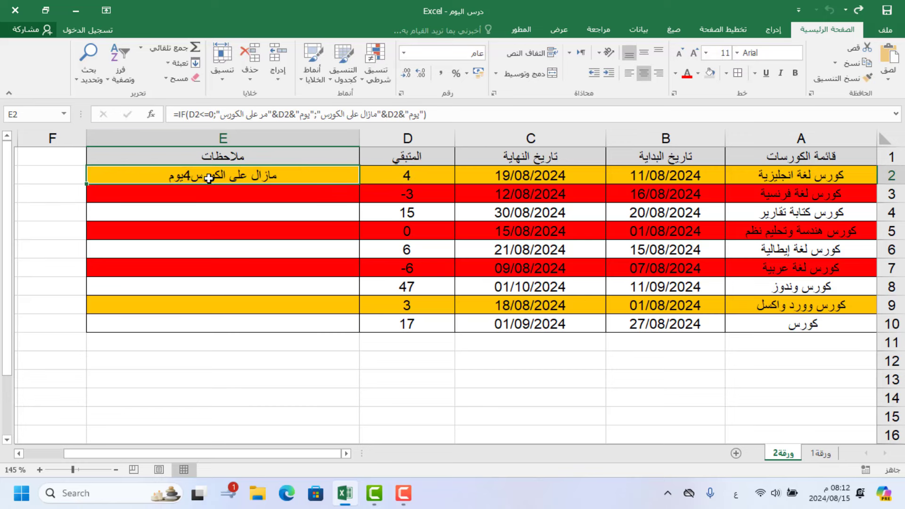
double_click(224, 177)
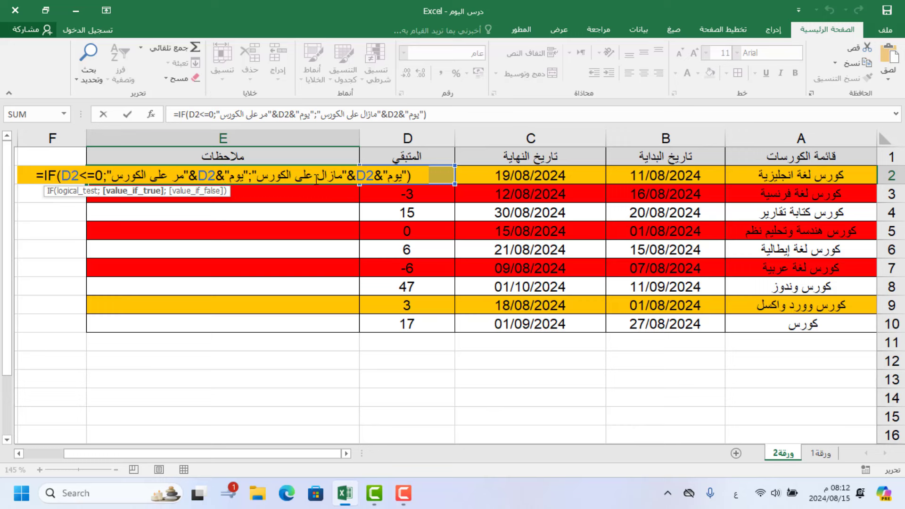
key("Escape")
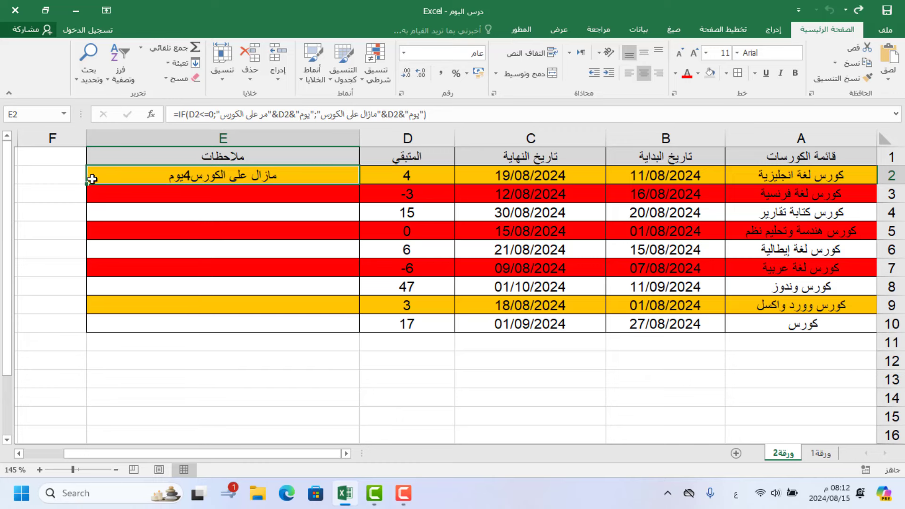
left_click_drag(87, 184, 101, 328)
left_click(203, 367)
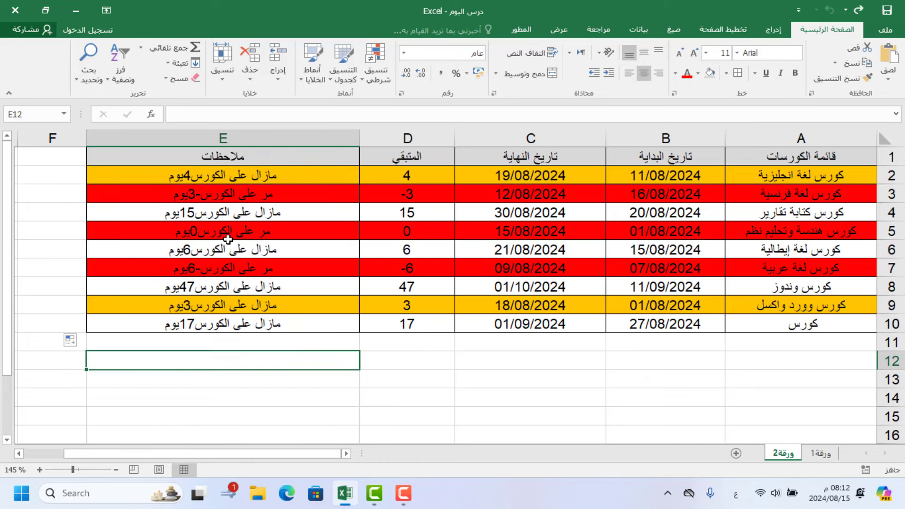
- Compare the generated notes in E2 to E4 with the remaining days in column D
left_click(255, 172)
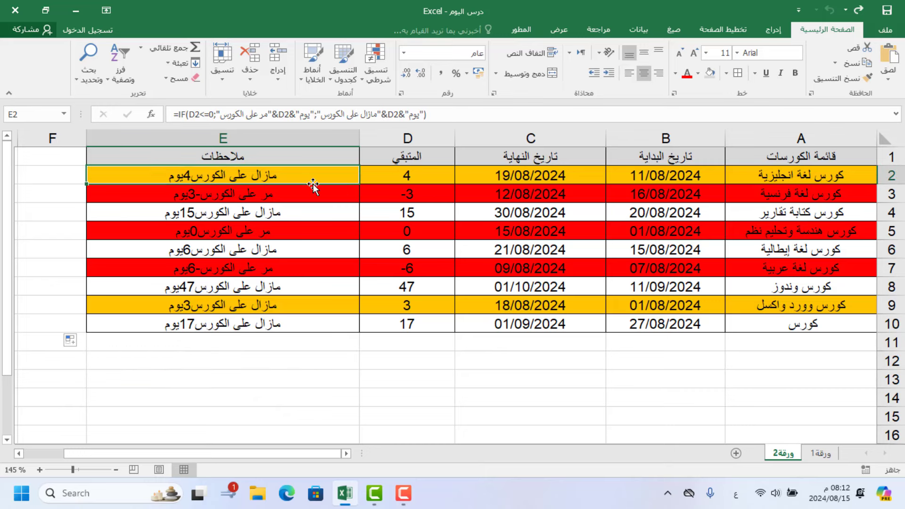
left_click(277, 195)
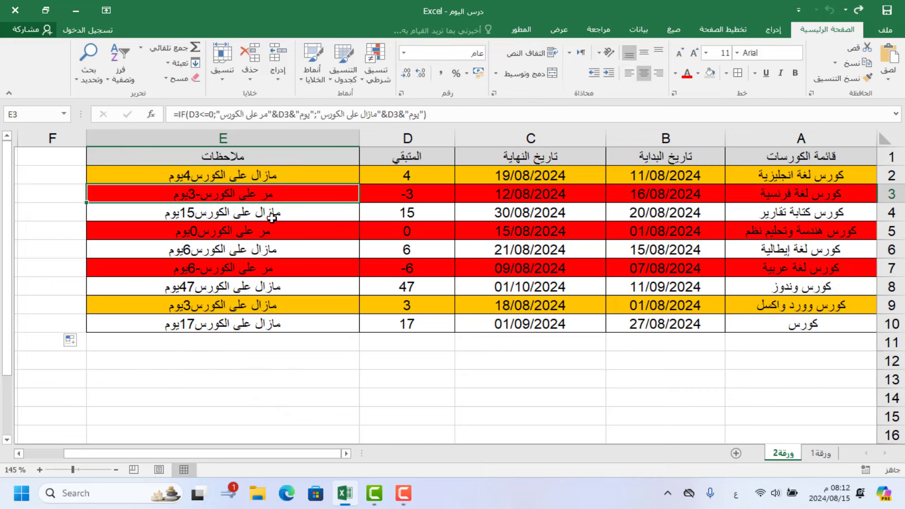
left_click(274, 215)
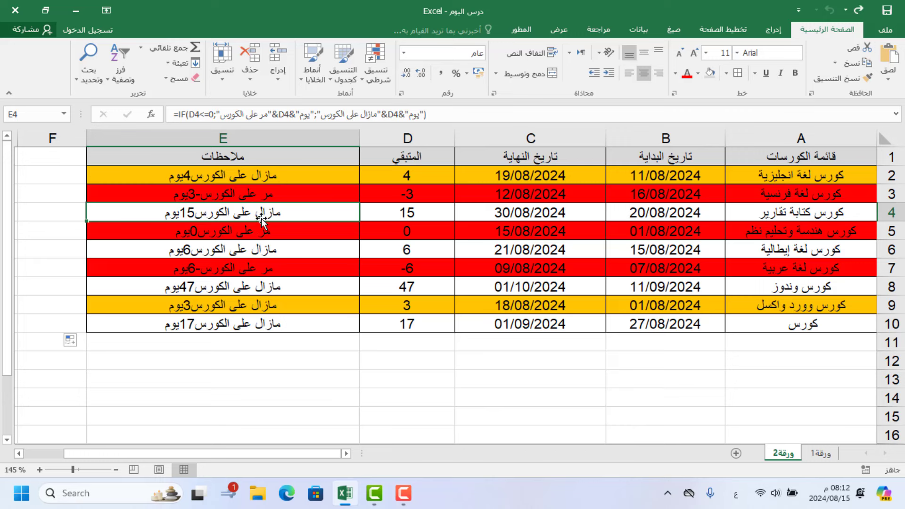
left_click(387, 210)
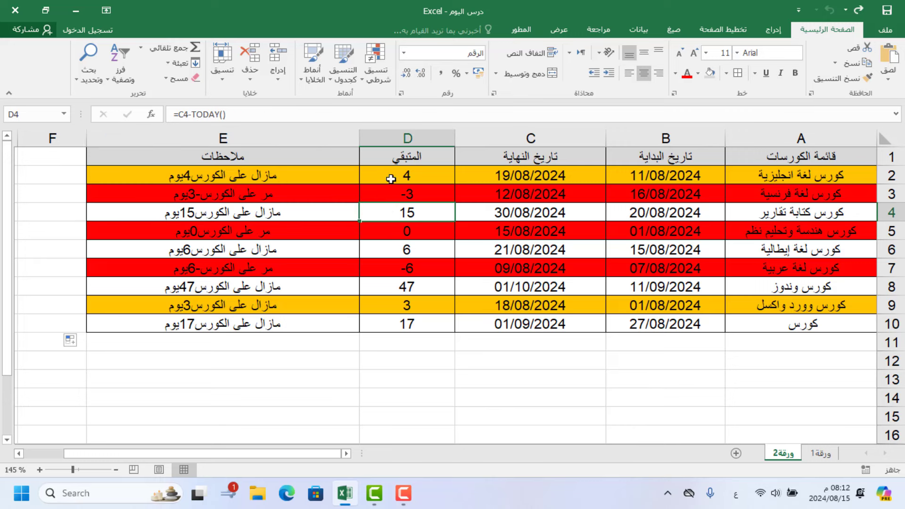
left_click(279, 211)
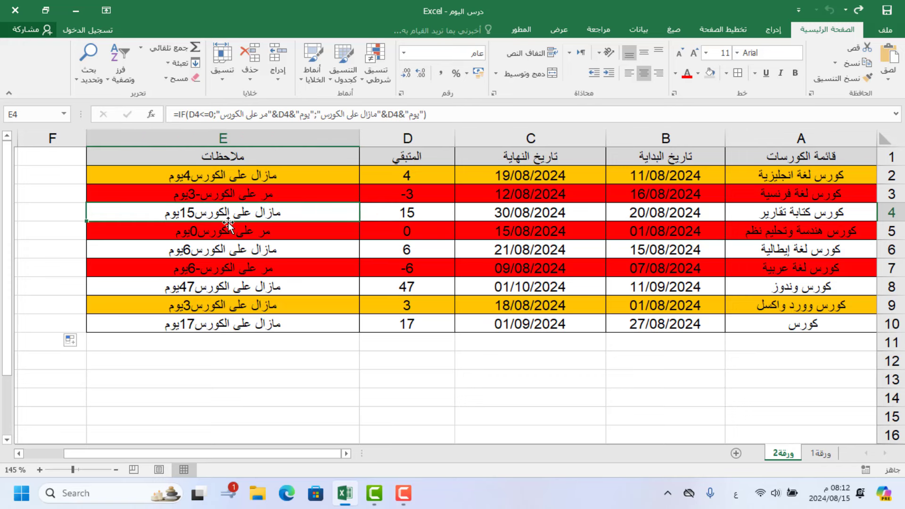